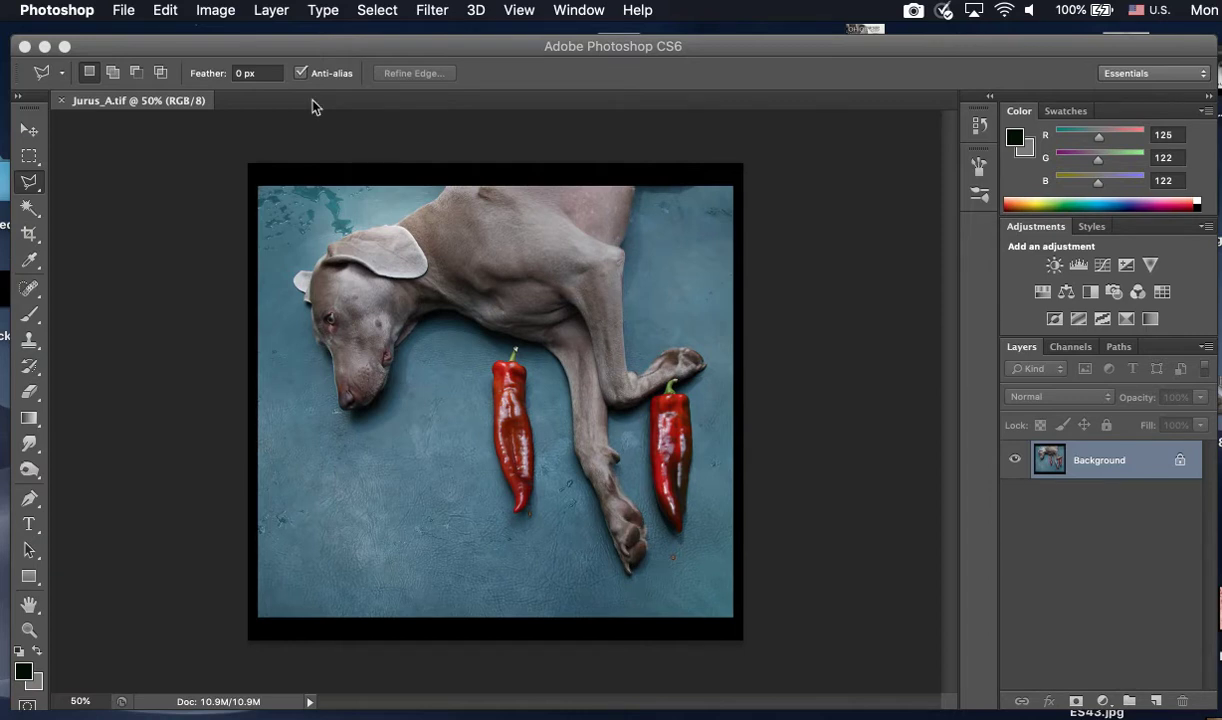
left_click(216, 12)
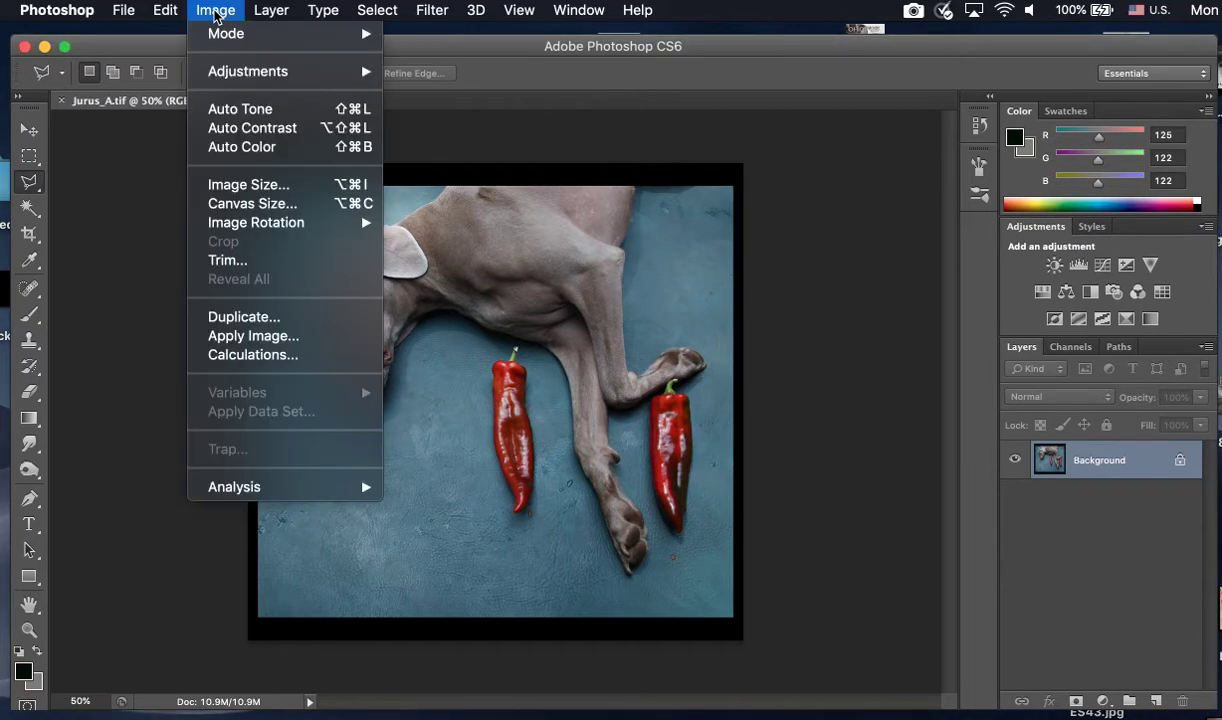
left_click(258, 187)
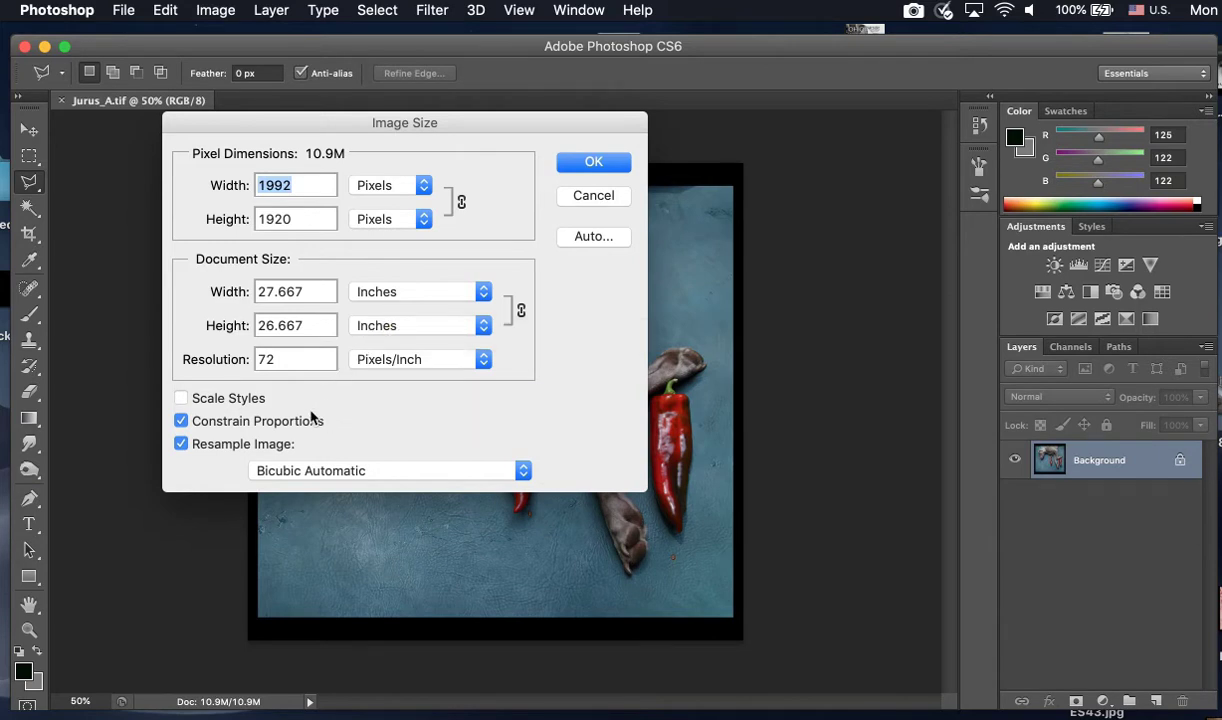
left_click(181, 445)
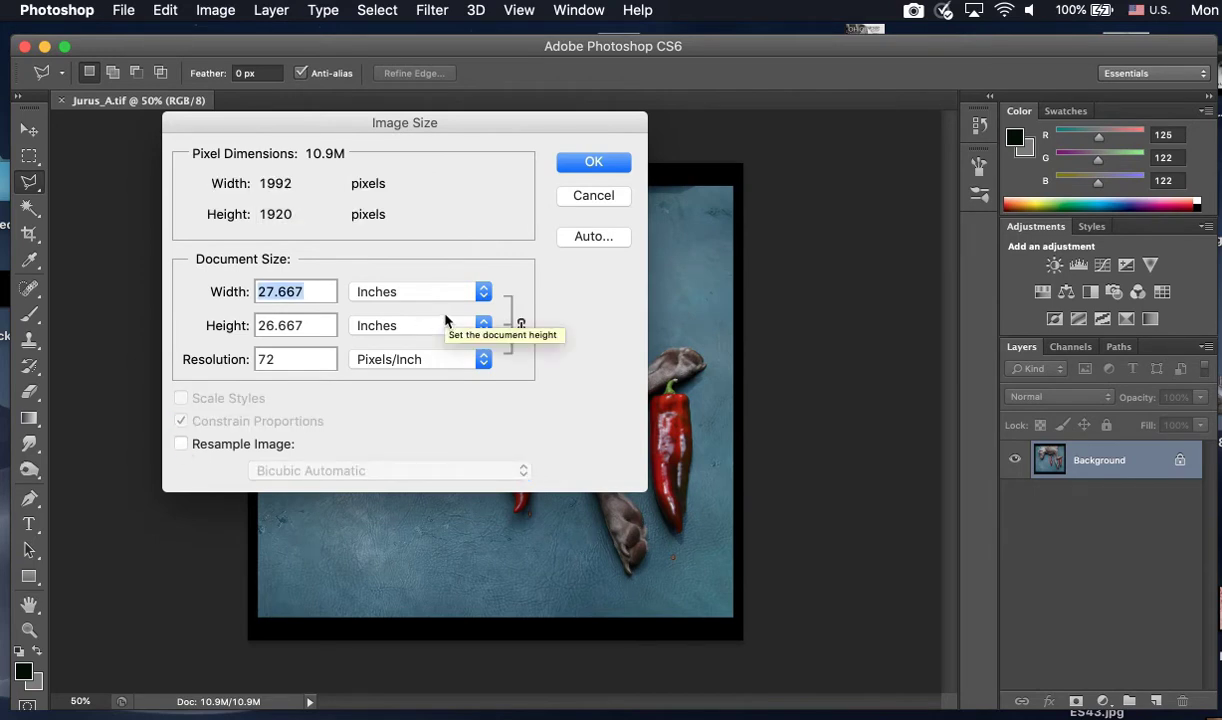
type("6")
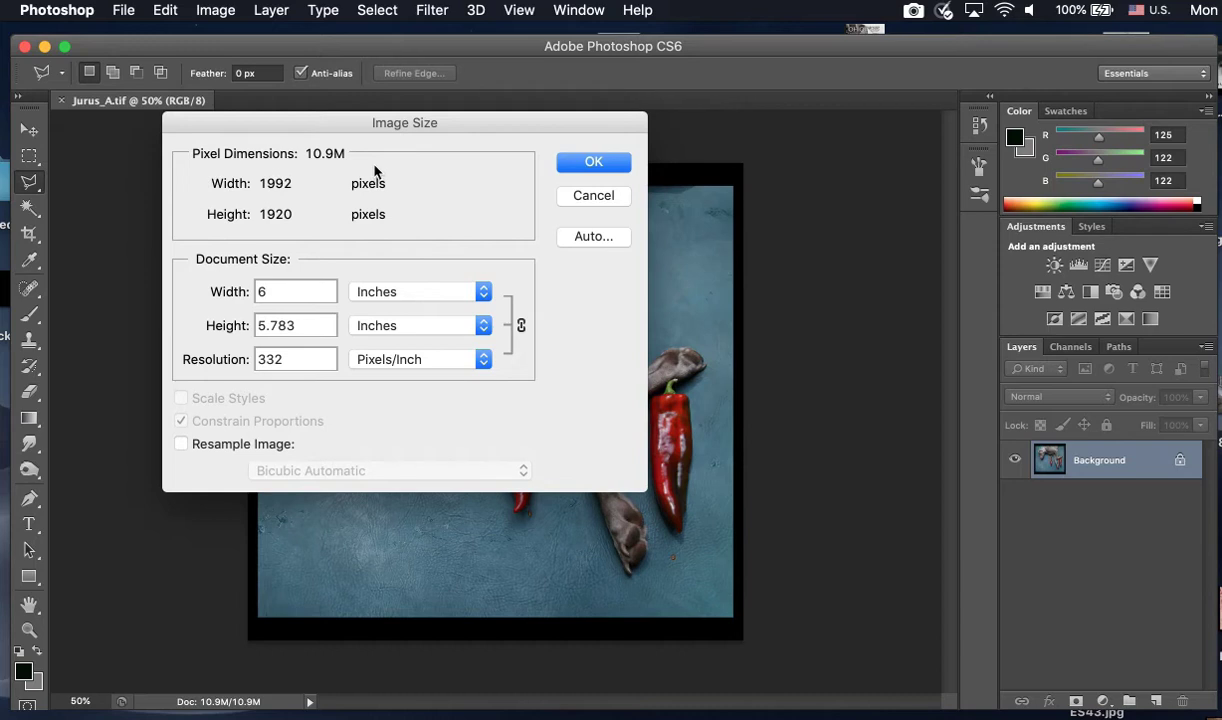
left_click(182, 445)
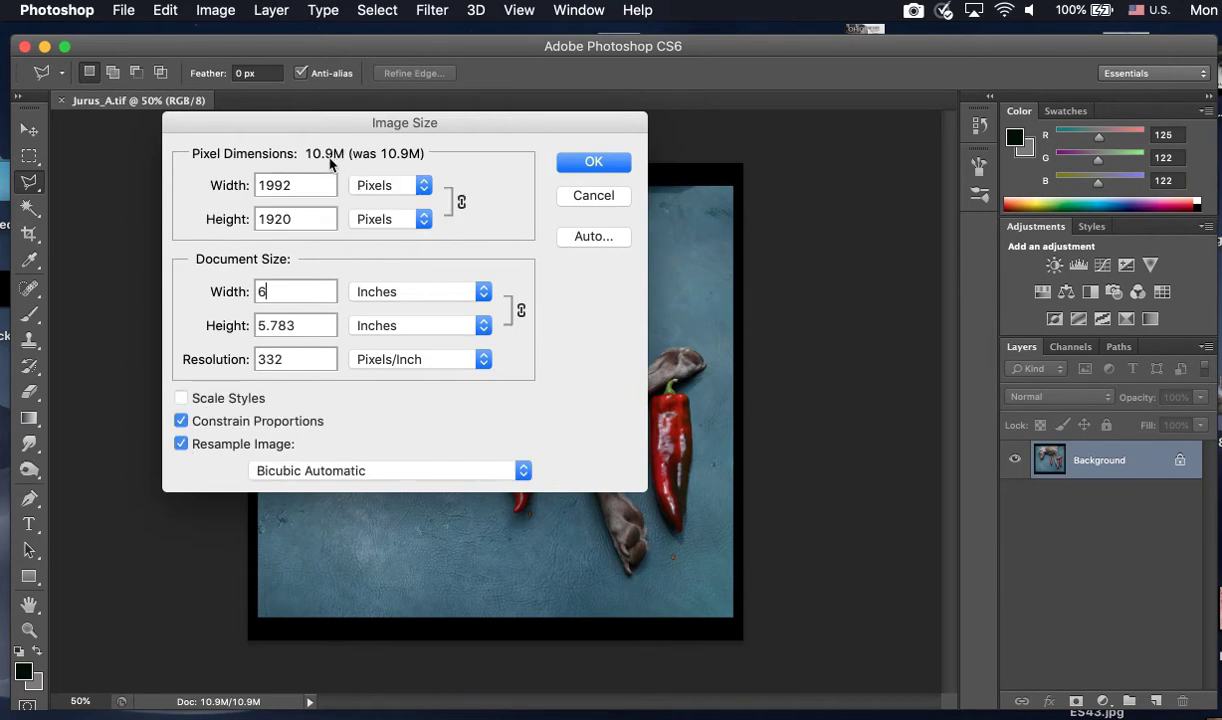
double_click(290, 358)
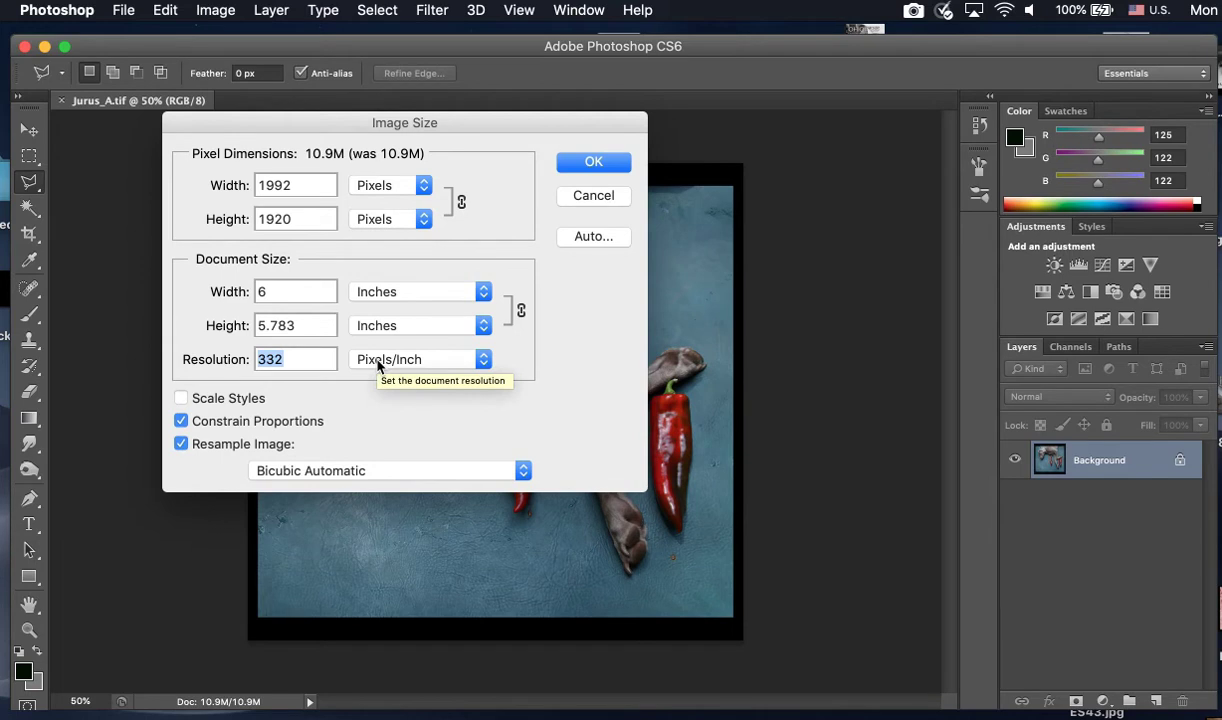
type("125")
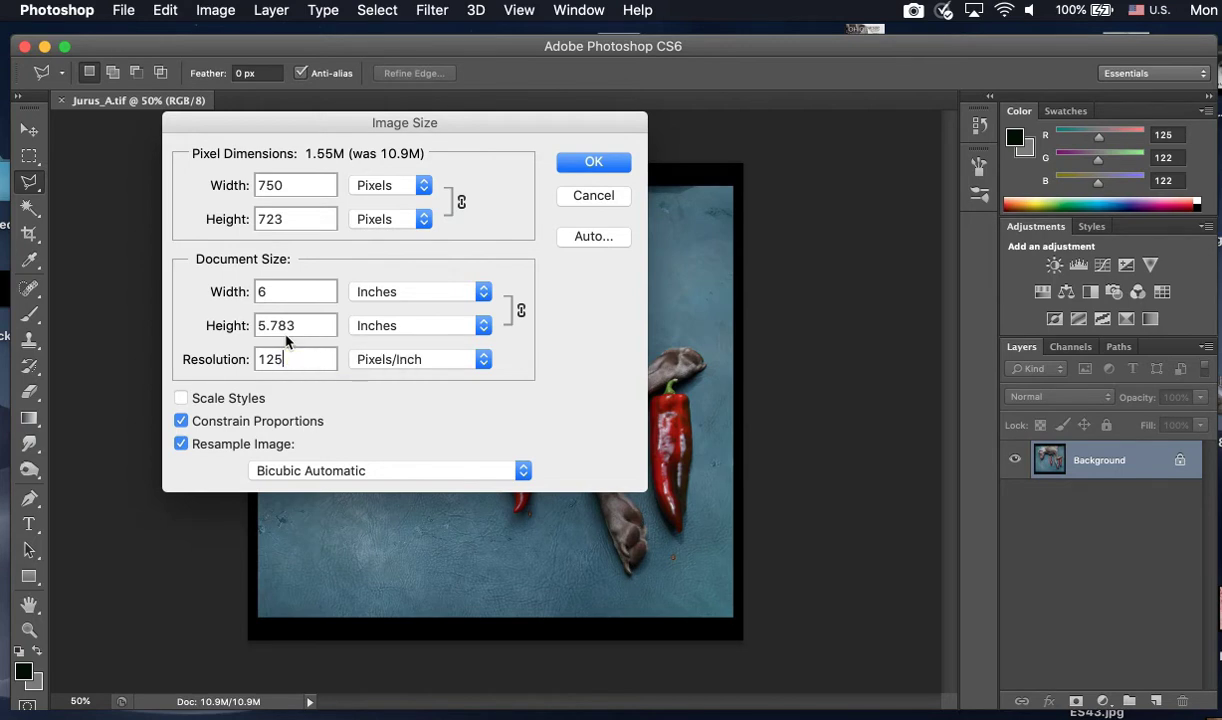
key("BackSpace")
key("BackSpace")
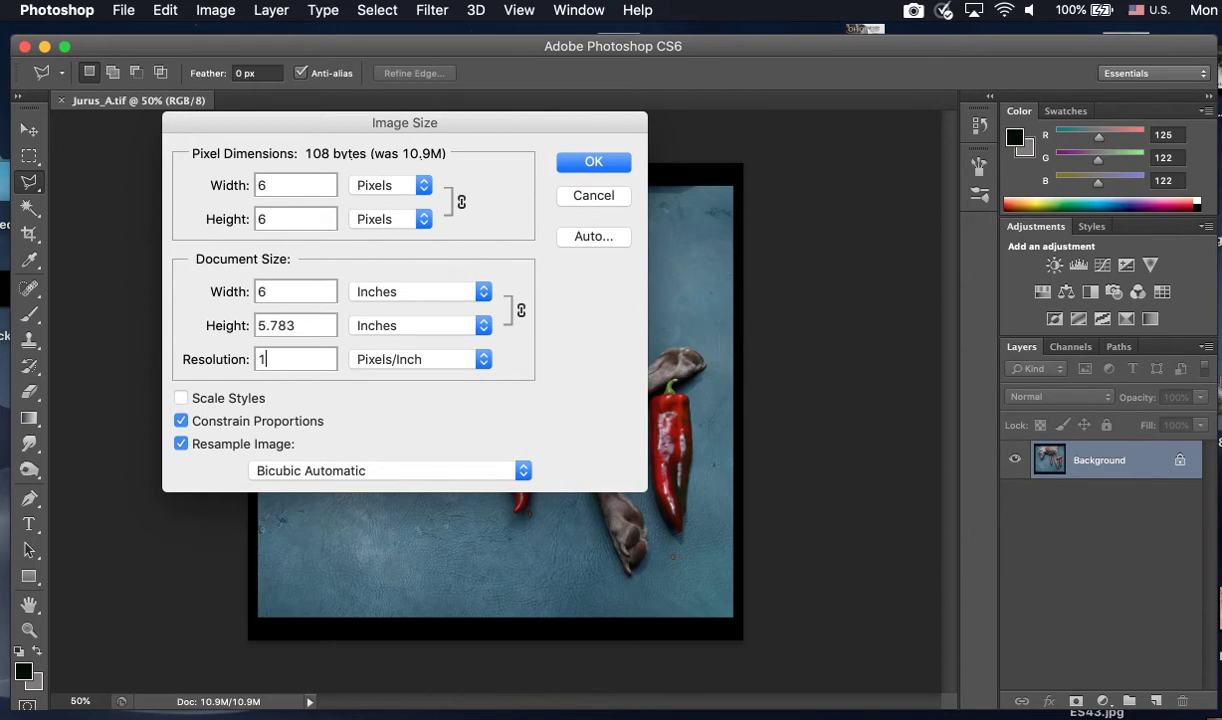
type("50")
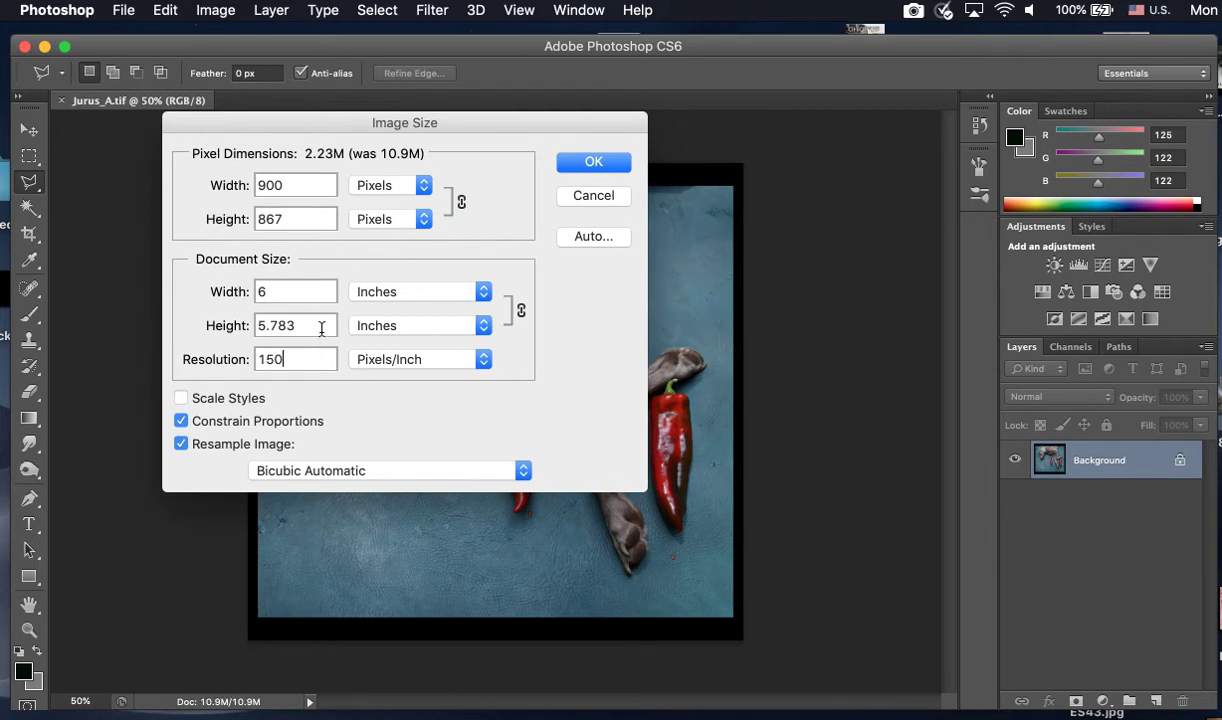
left_click(600, 197)
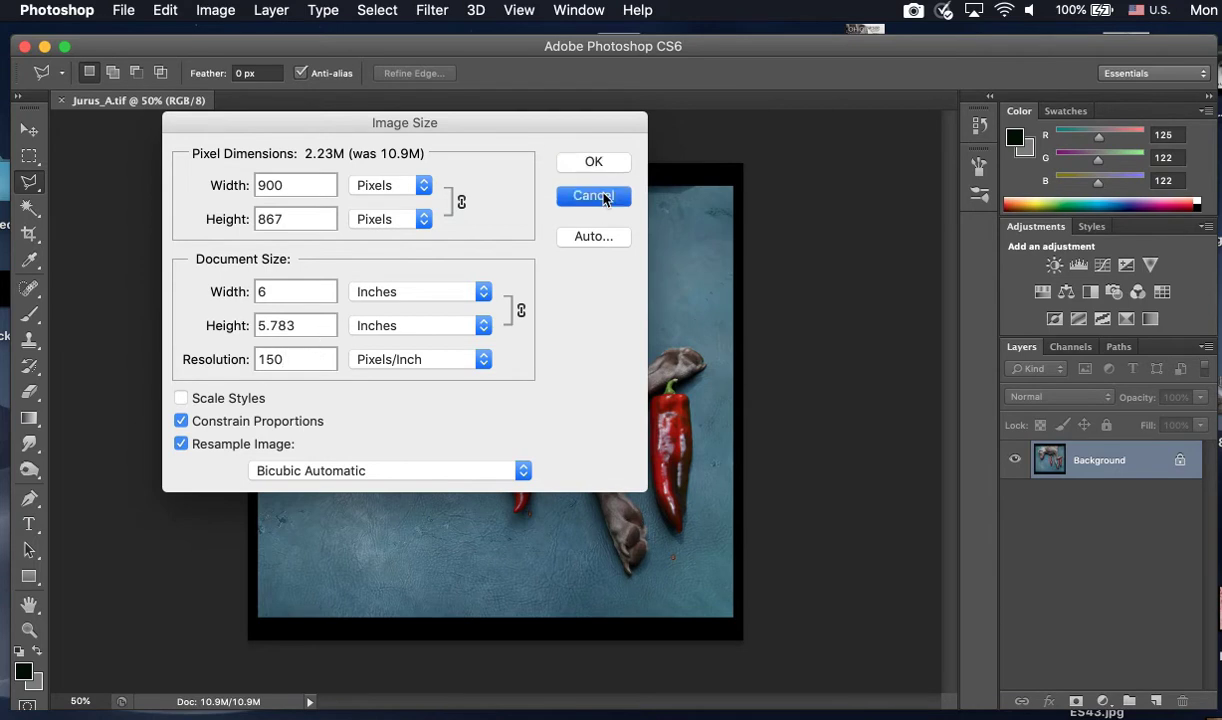
Step: Resize the image to a document width of 7 inches with Resample Image turned off
left_click(214, 10)
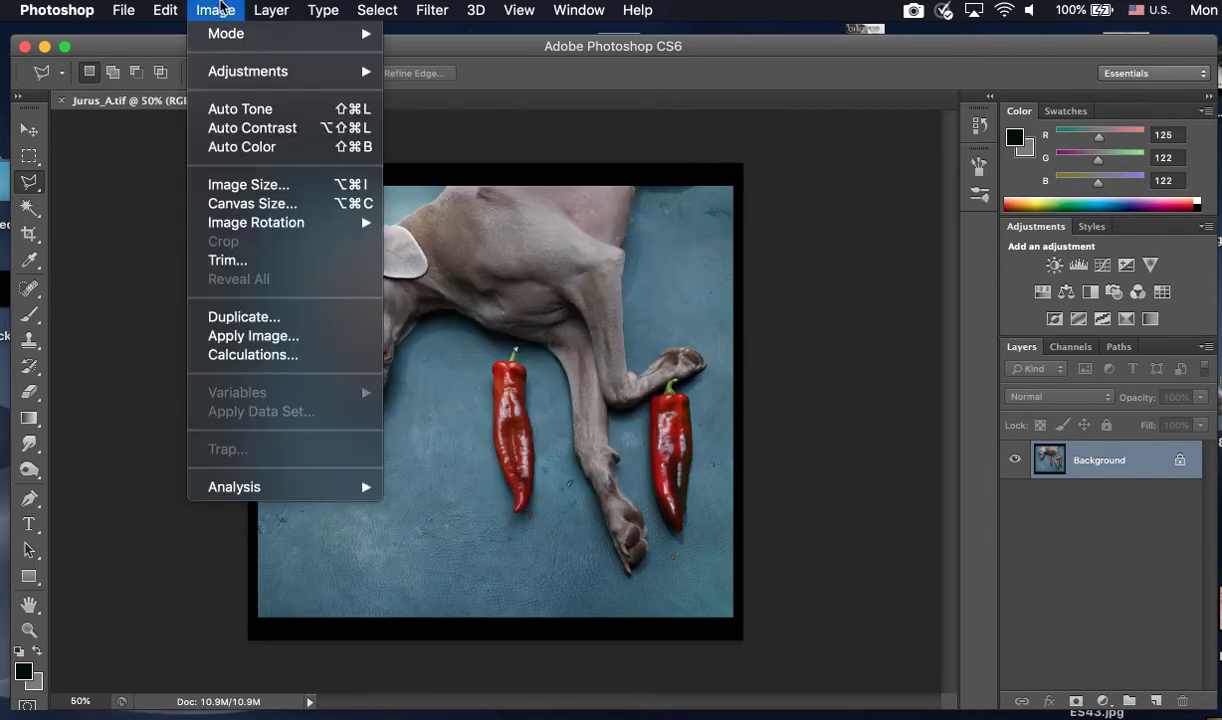
left_click(255, 185)
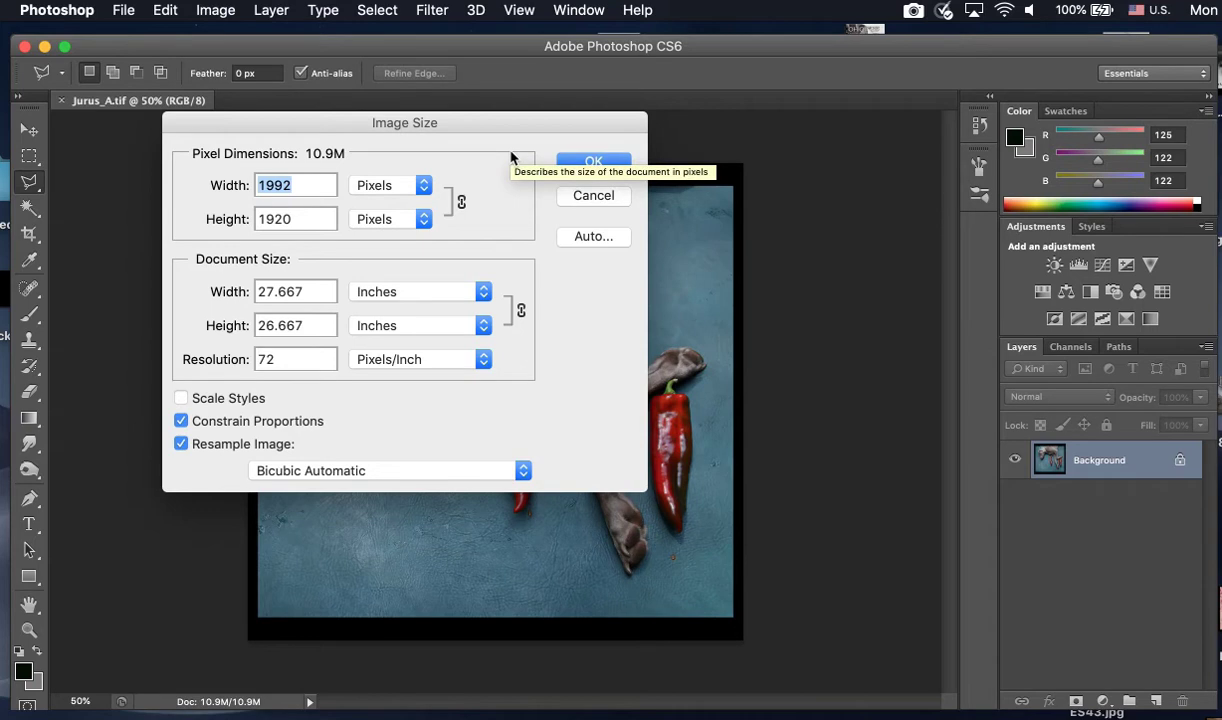
left_click(180, 444)
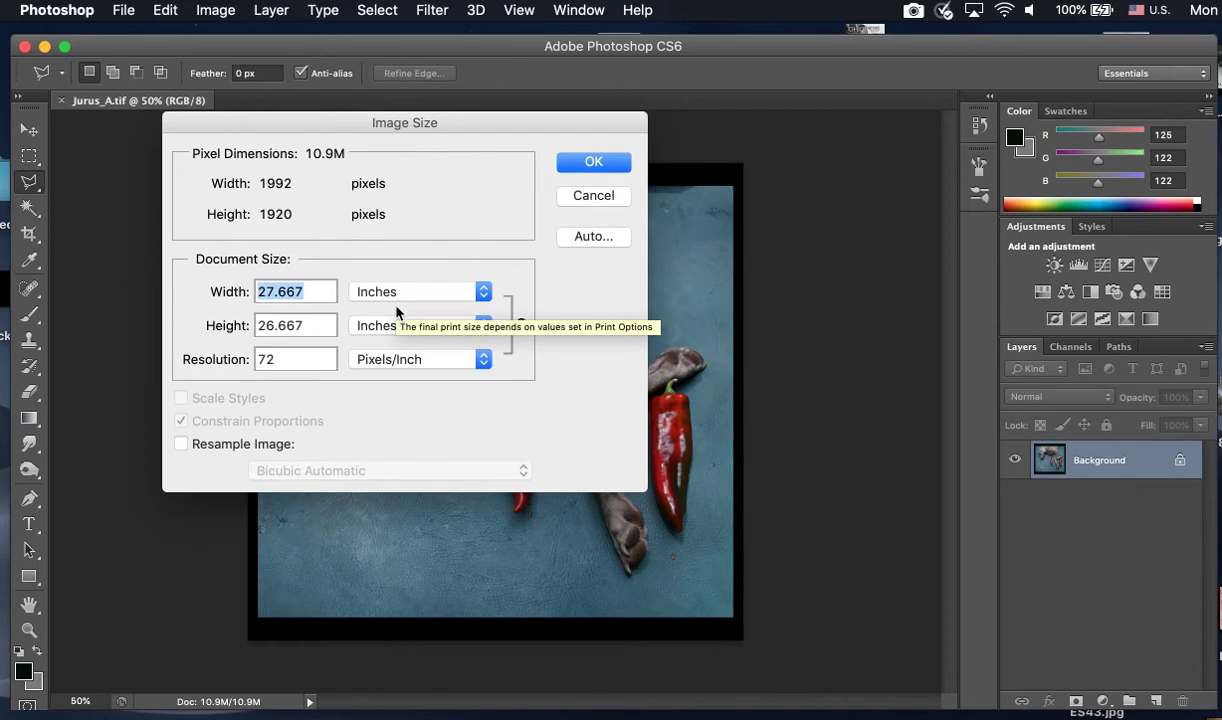
type("7")
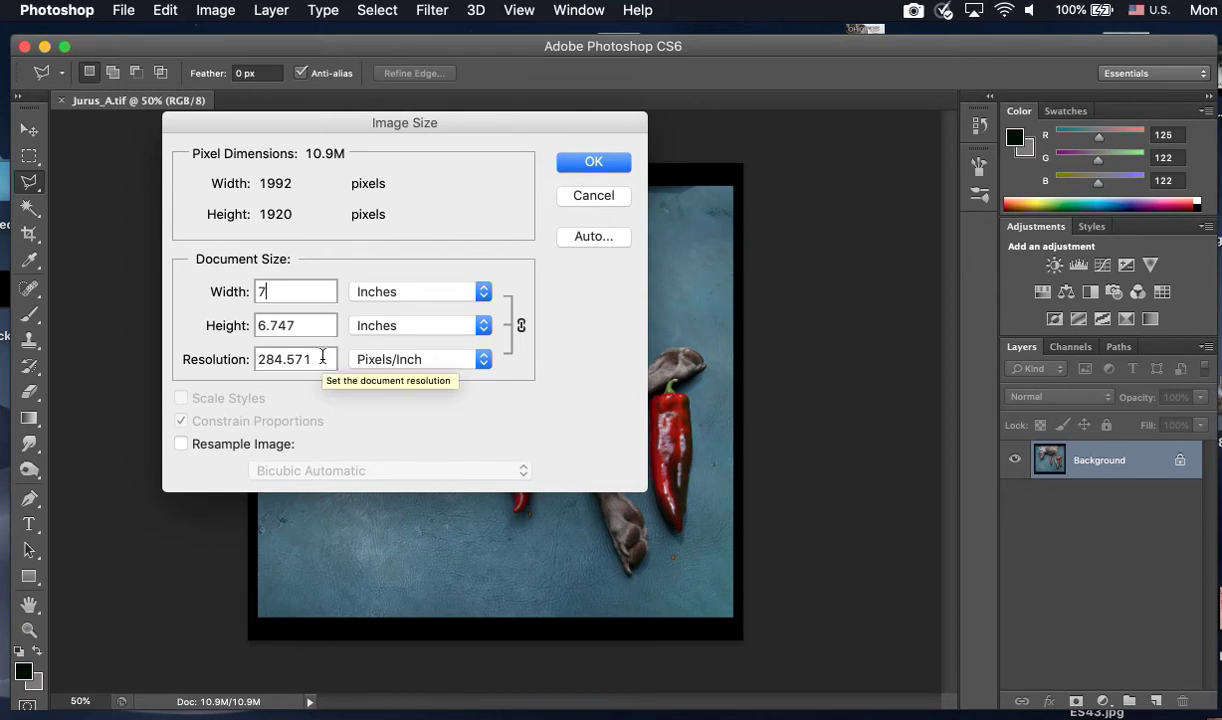
left_click(614, 164)
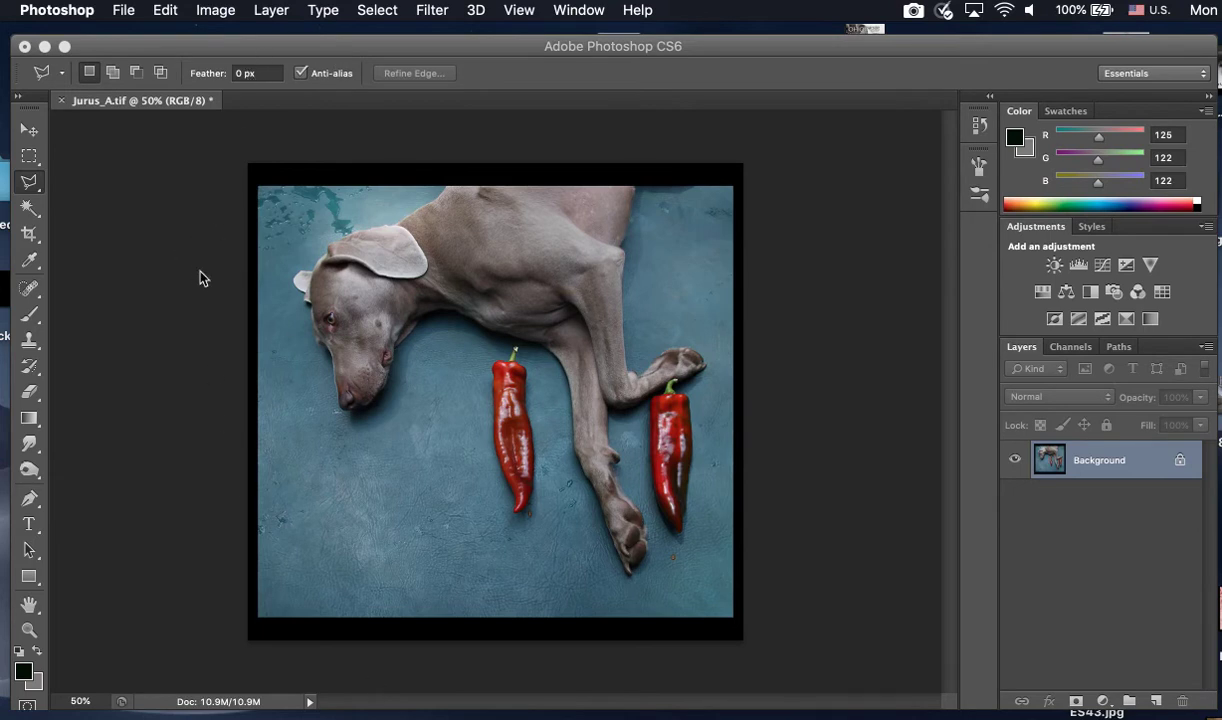
Step: Desaturate the image to remove all its color
left_click(220, 11)
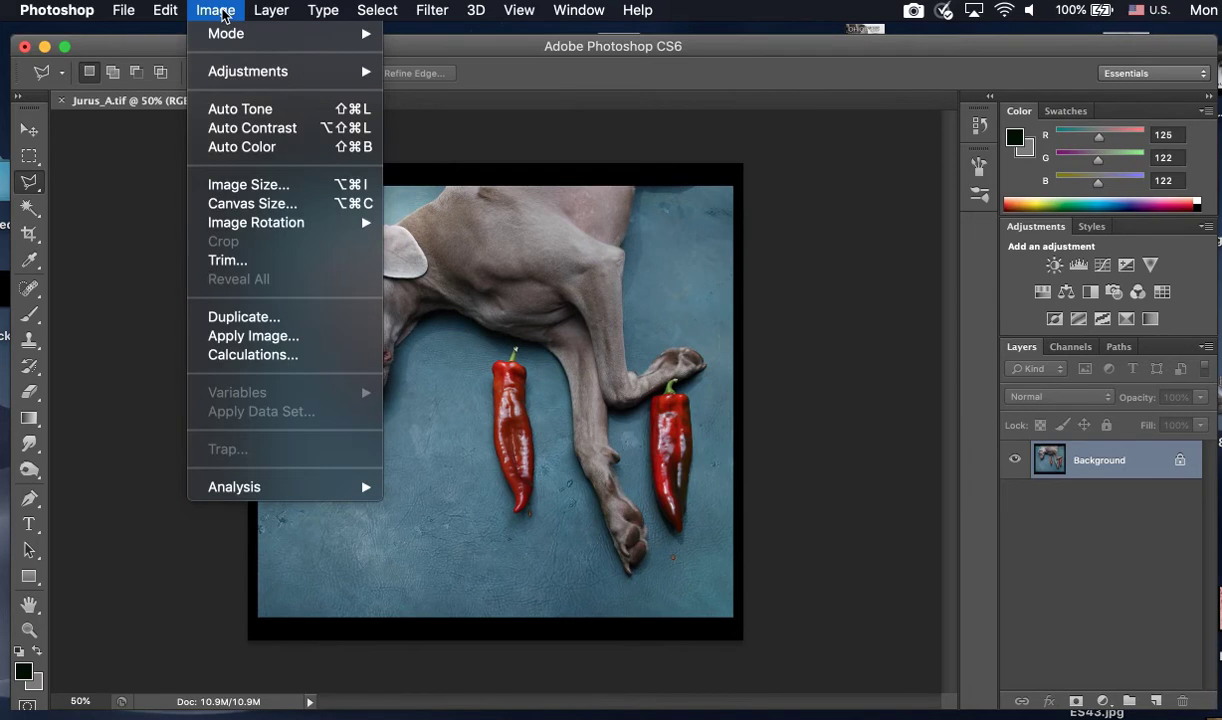
mouse_move(232, 82)
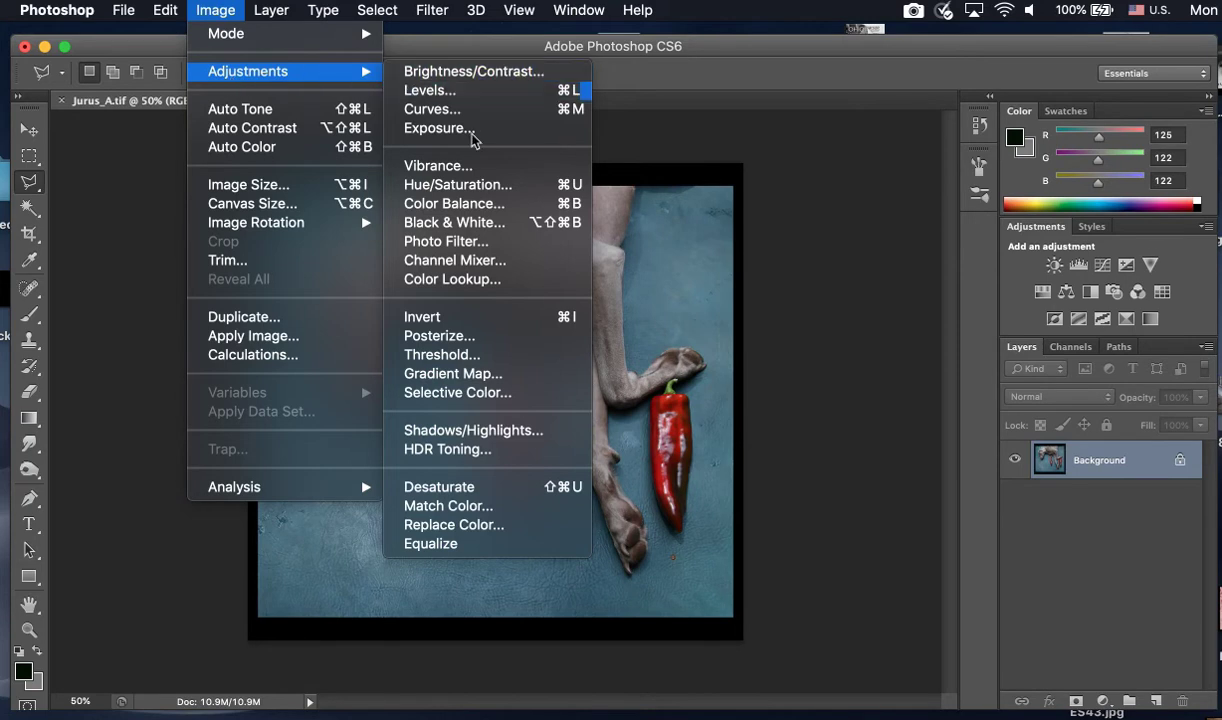
left_click(437, 487)
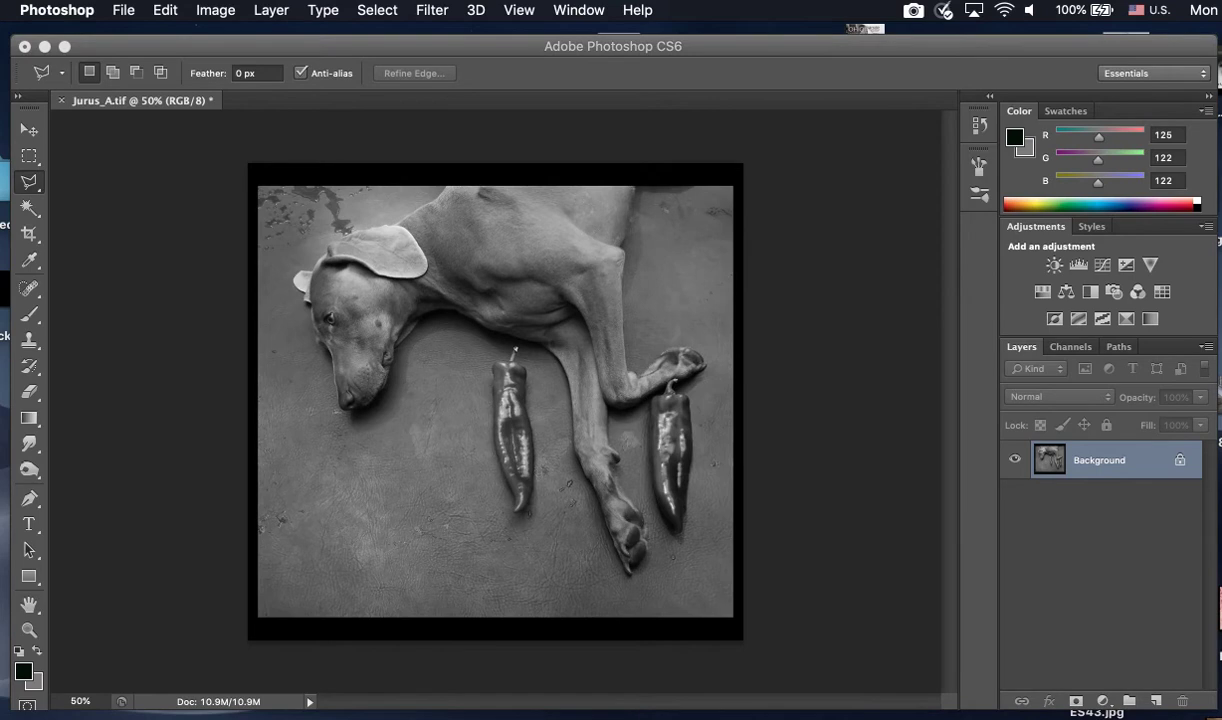
Step: Invert the tones of the desaturated image to make a negative
left_click(217, 11)
mouse_move(220, 33)
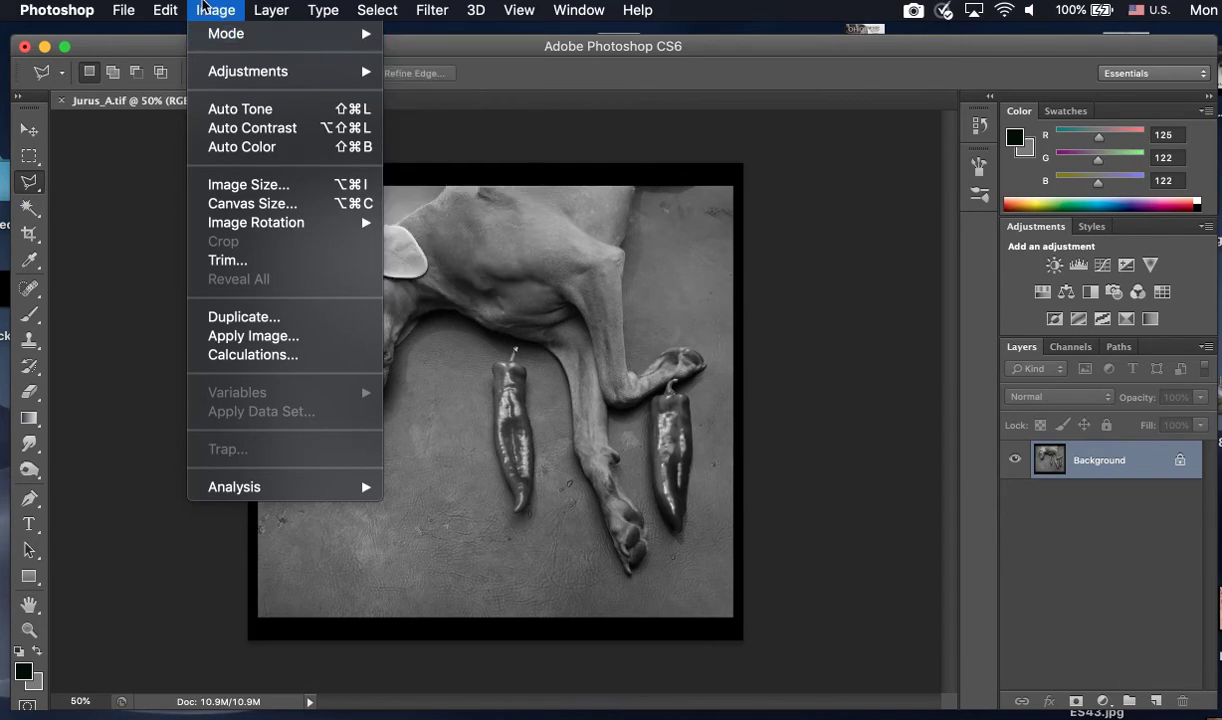
left_click(203, 8)
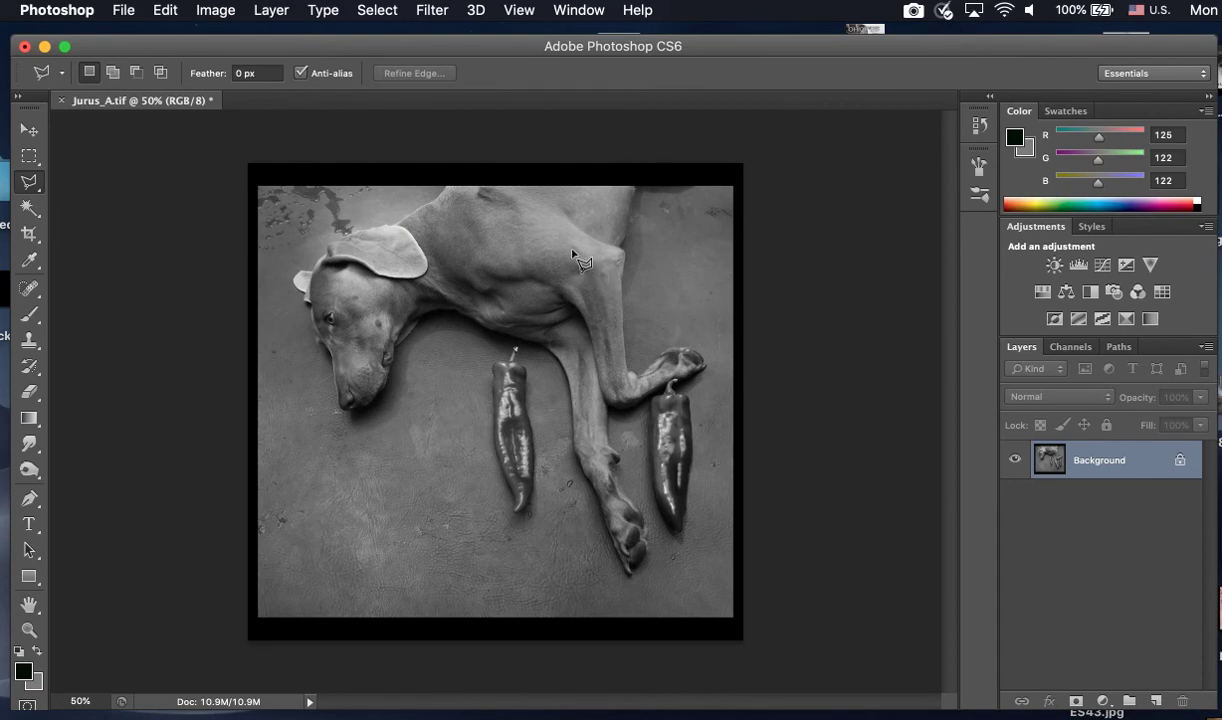
left_click(211, 10)
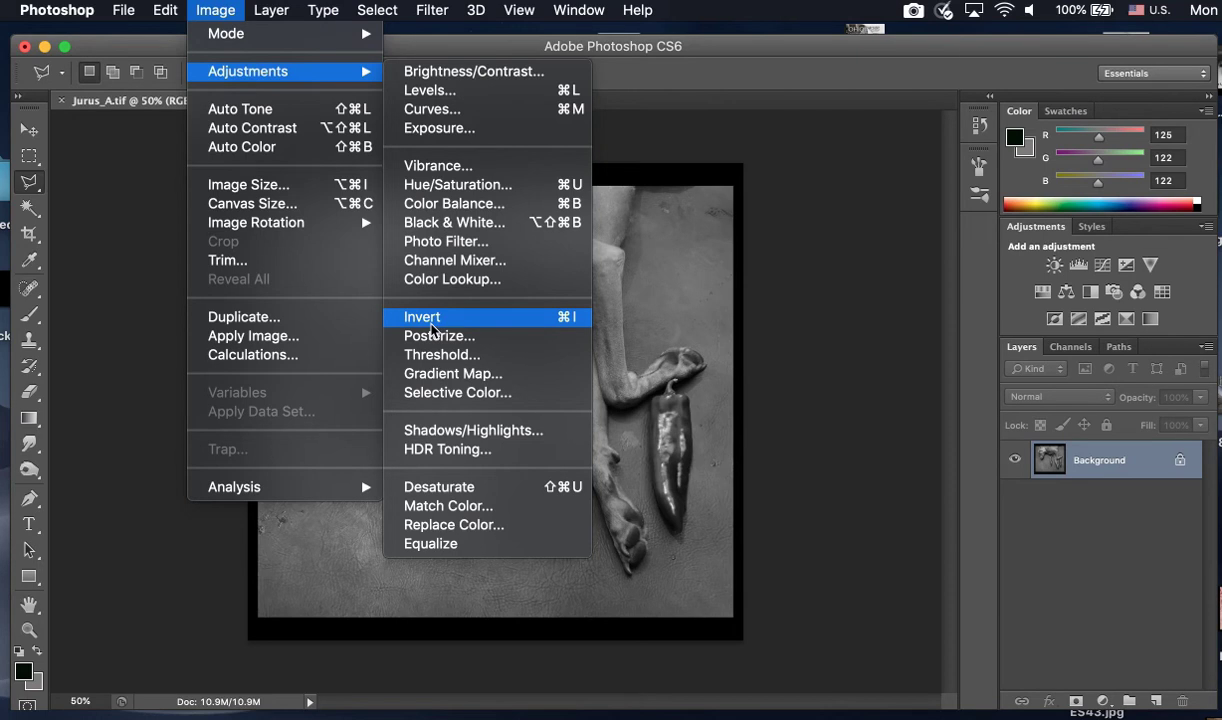
left_click(432, 328)
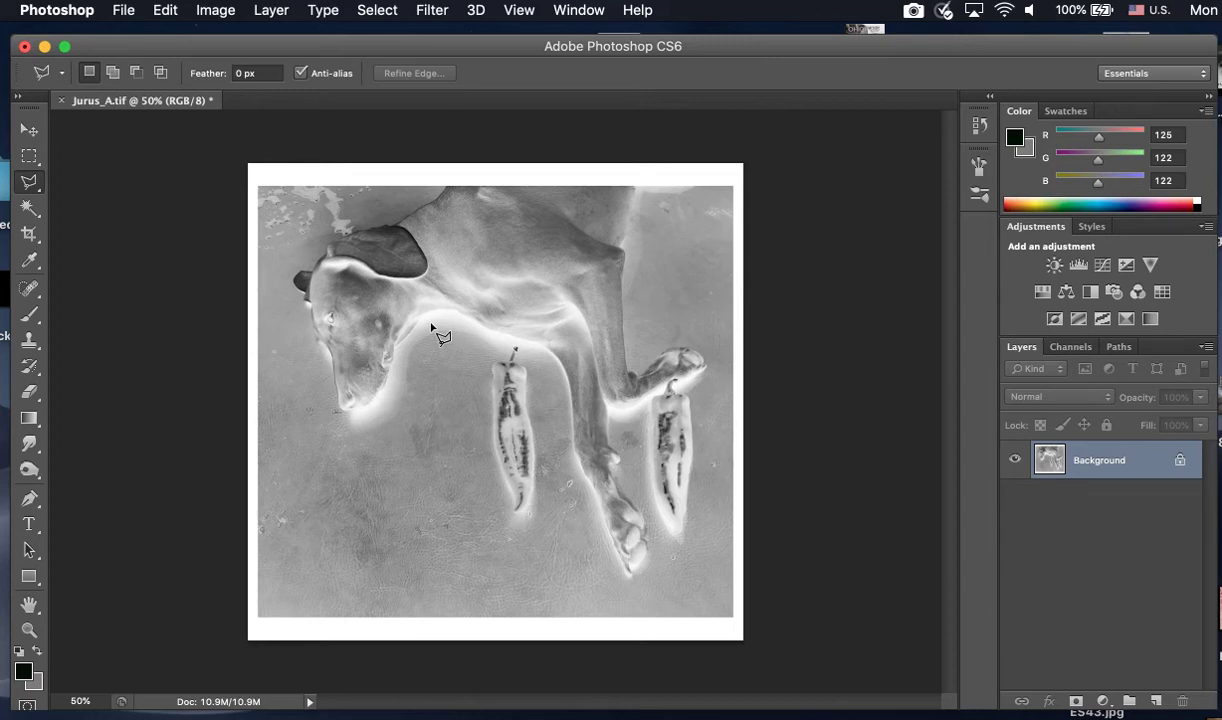
left_click(218, 12)
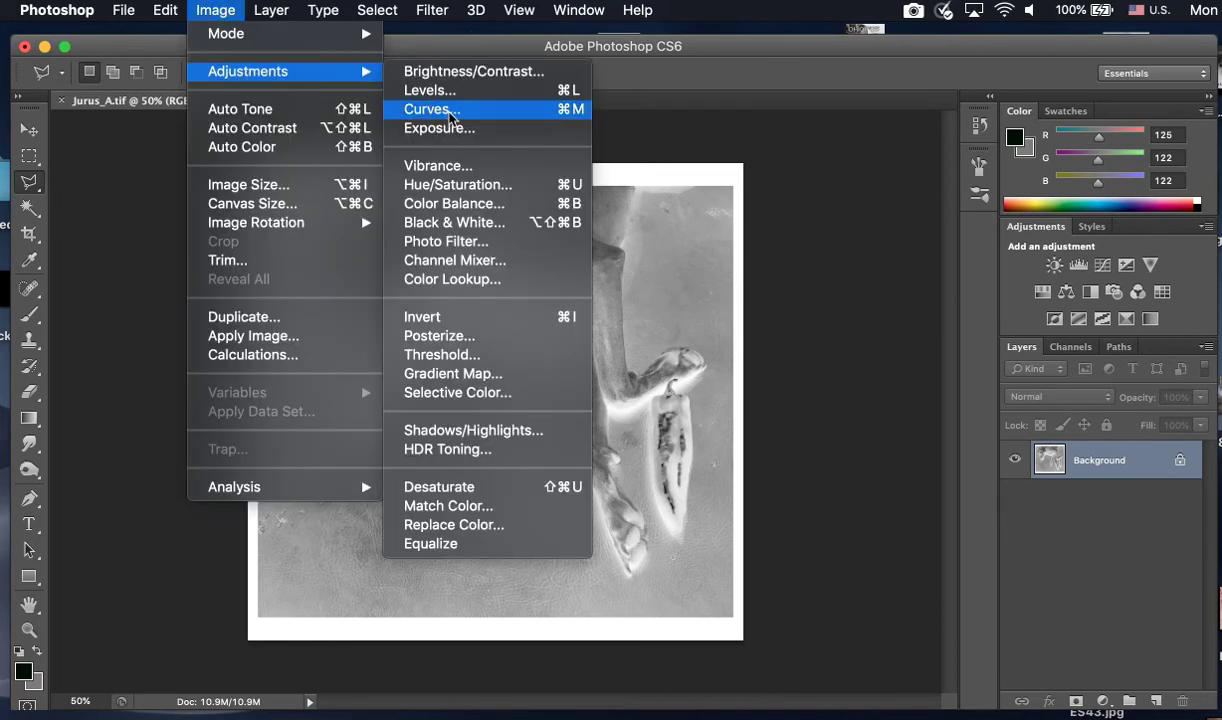
left_click(449, 116)
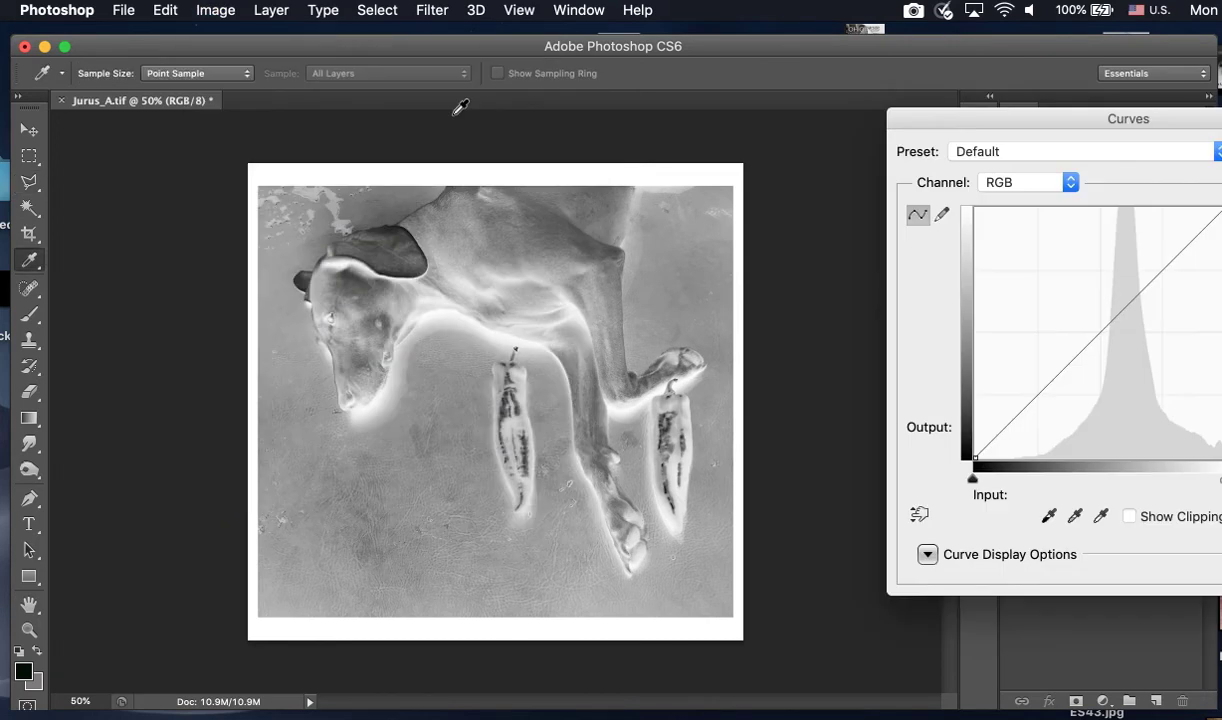
left_click_drag(1138, 120, 913, 130)
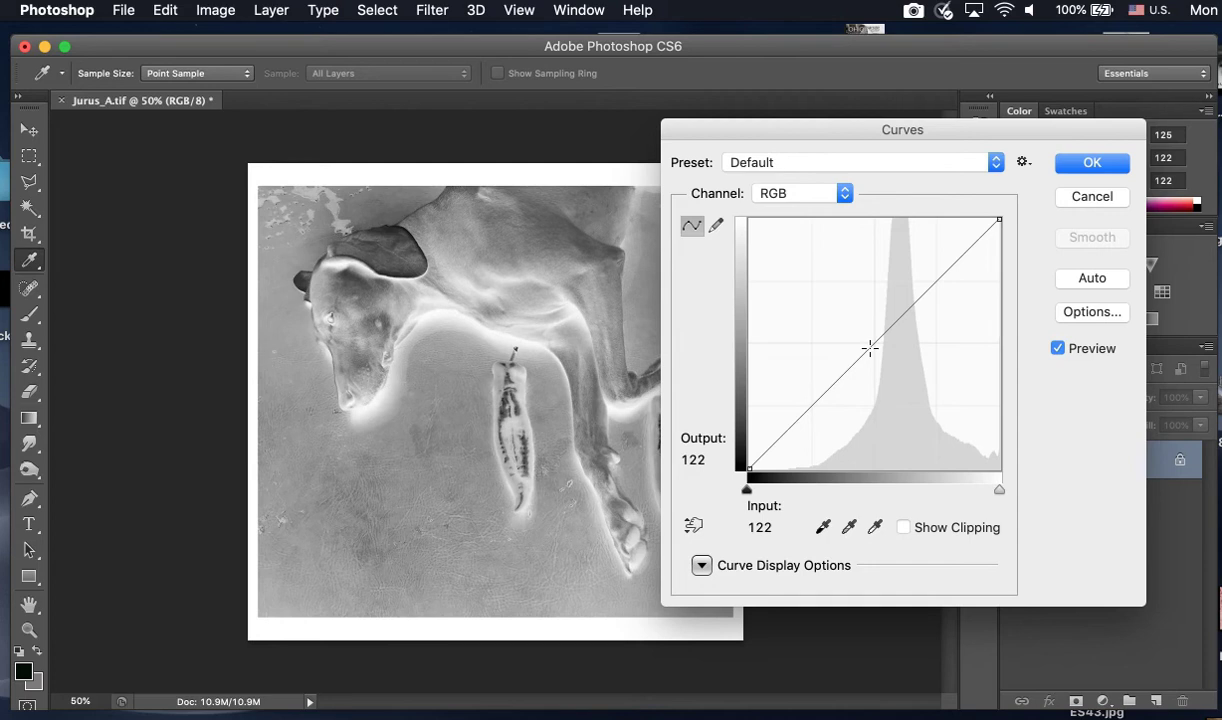
left_click_drag(870, 347, 916, 344)
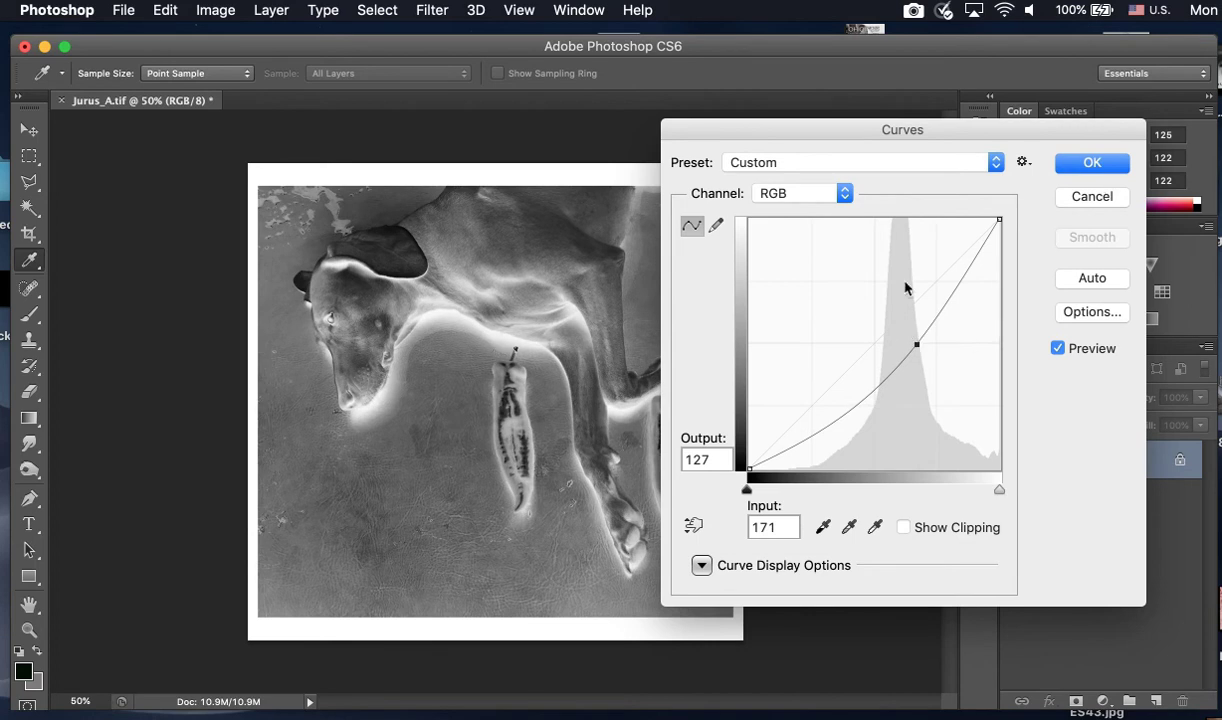
left_click(1092, 197)
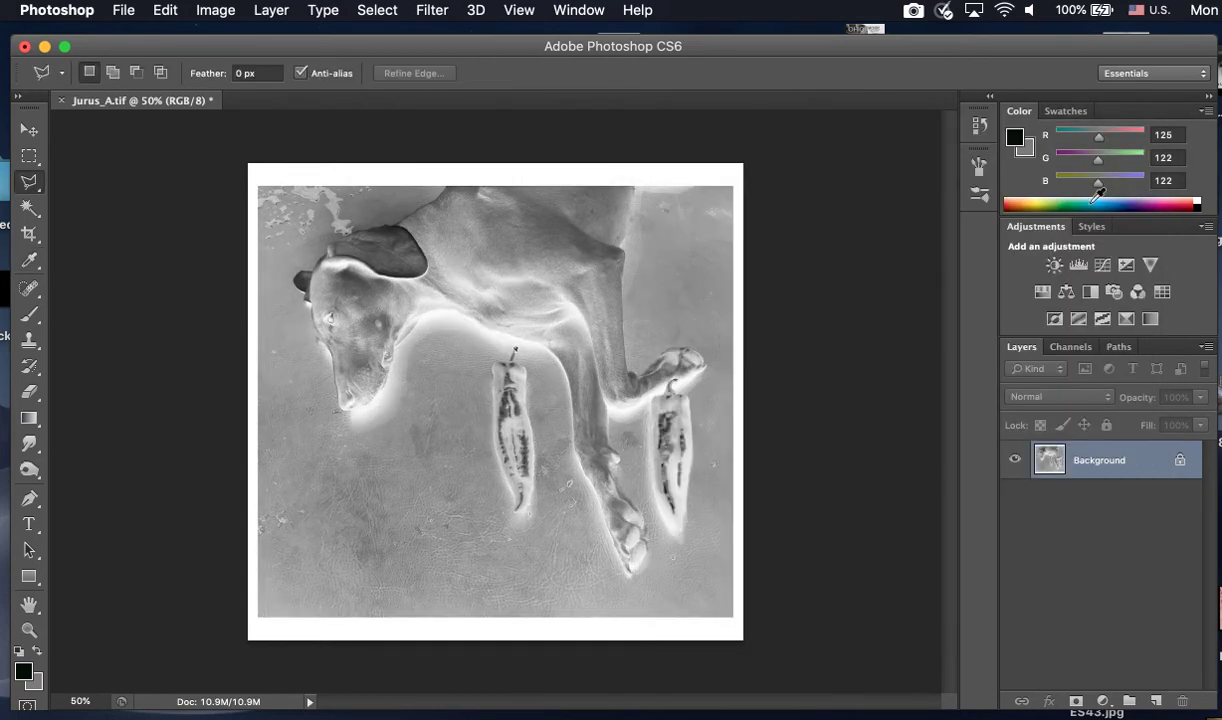
Step: Darken the negative with a Curves adjustment on the RGB channel, moving the midpoint to input 178 and output 131
left_click(229, 14)
mouse_move(240, 73)
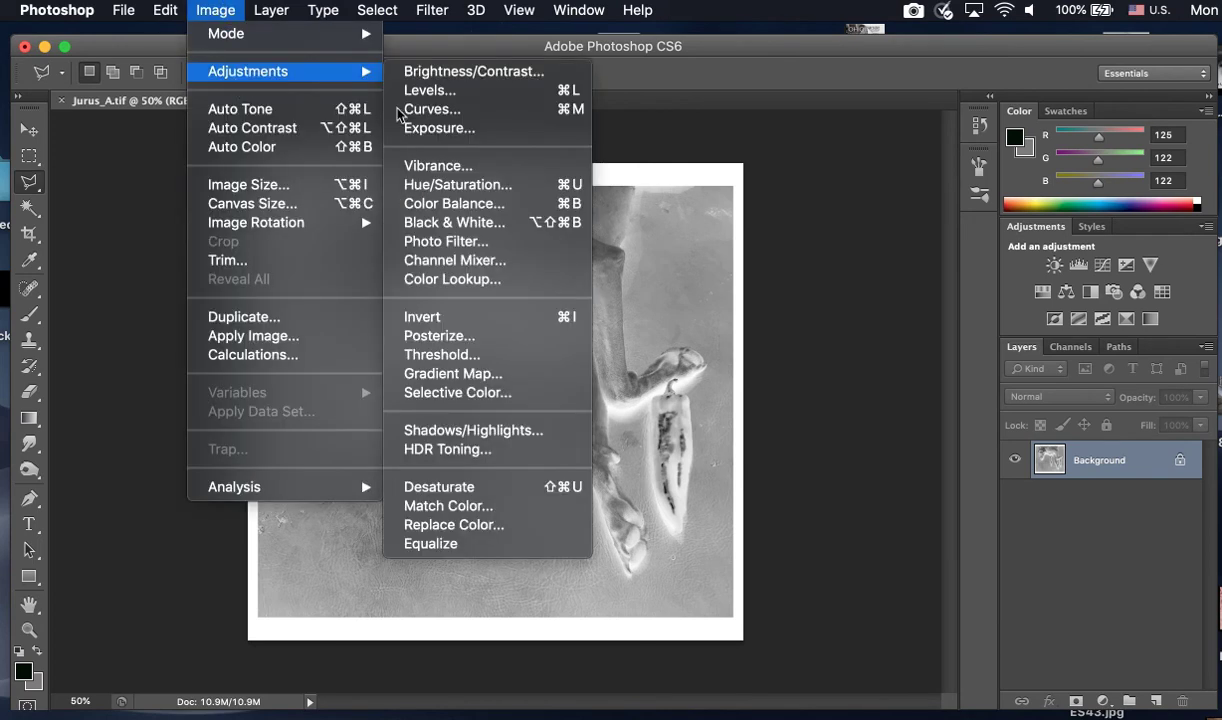
left_click(435, 109)
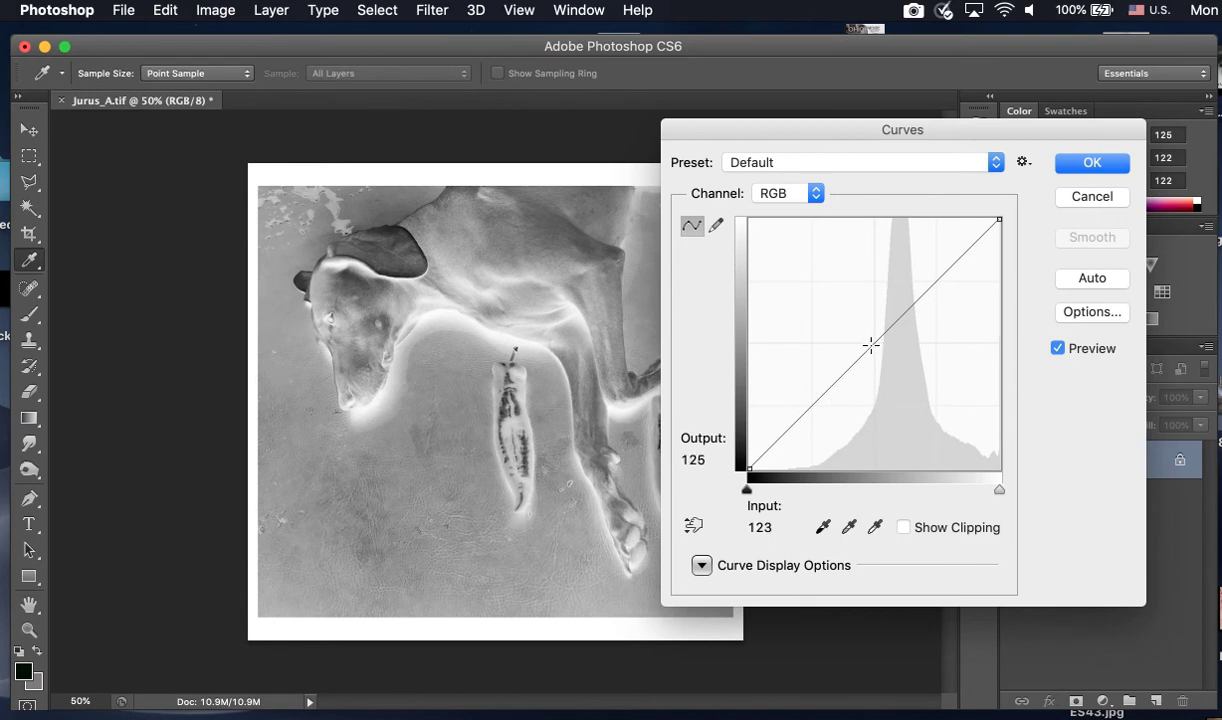
left_click_drag(871, 345, 924, 339)
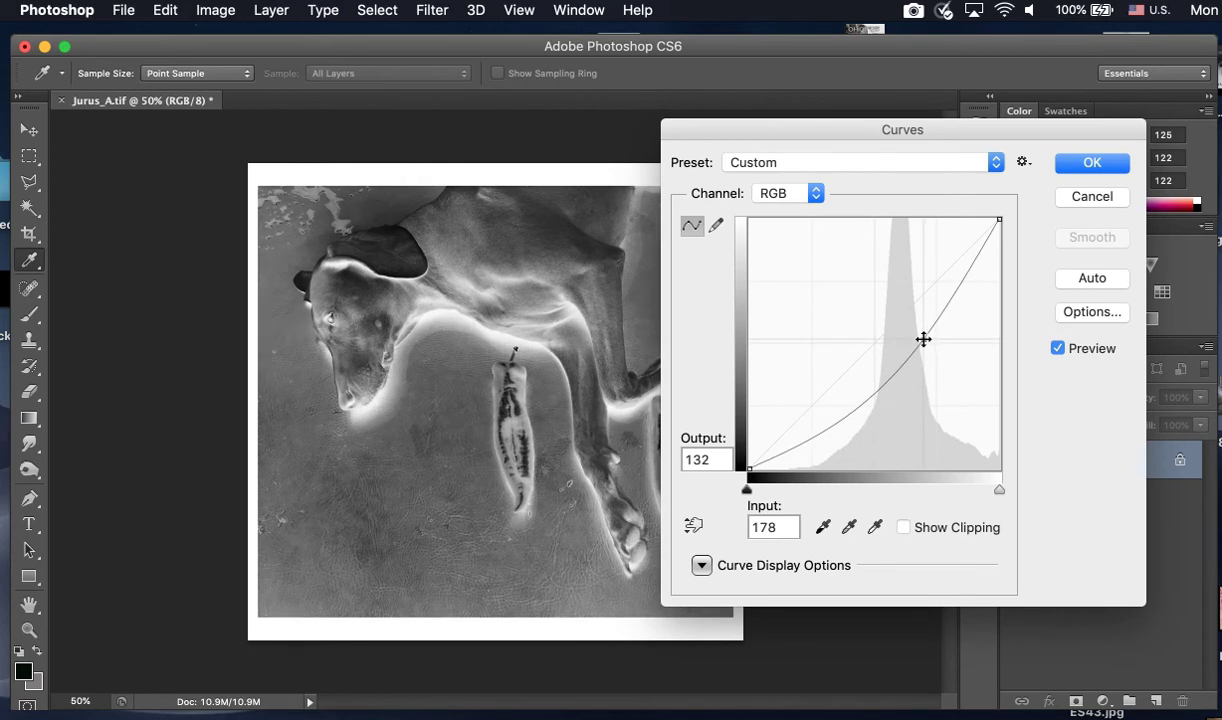
left_click_drag(923, 339, 924, 340)
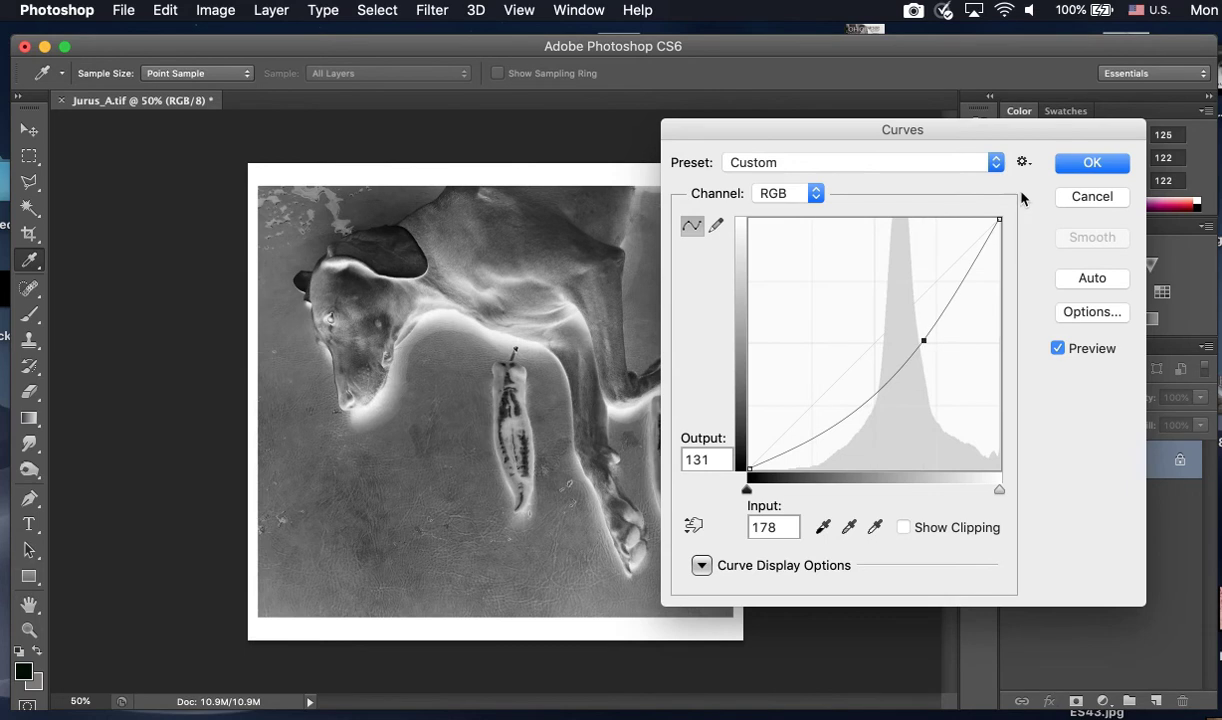
left_click(1090, 163)
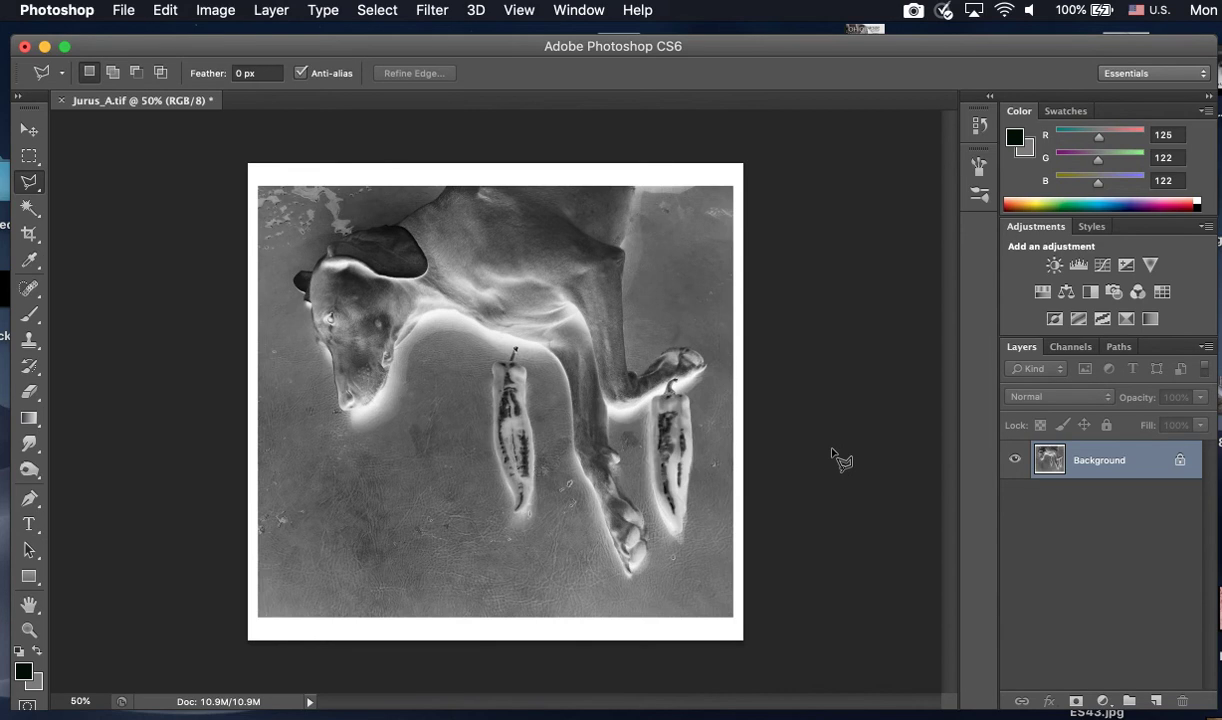
Step: Open the print setup for the negative and set the Epson Stylus Pro 3880's media type to Premium Photo Paper Glossy
left_click(137, 13)
mouse_move(155, 404)
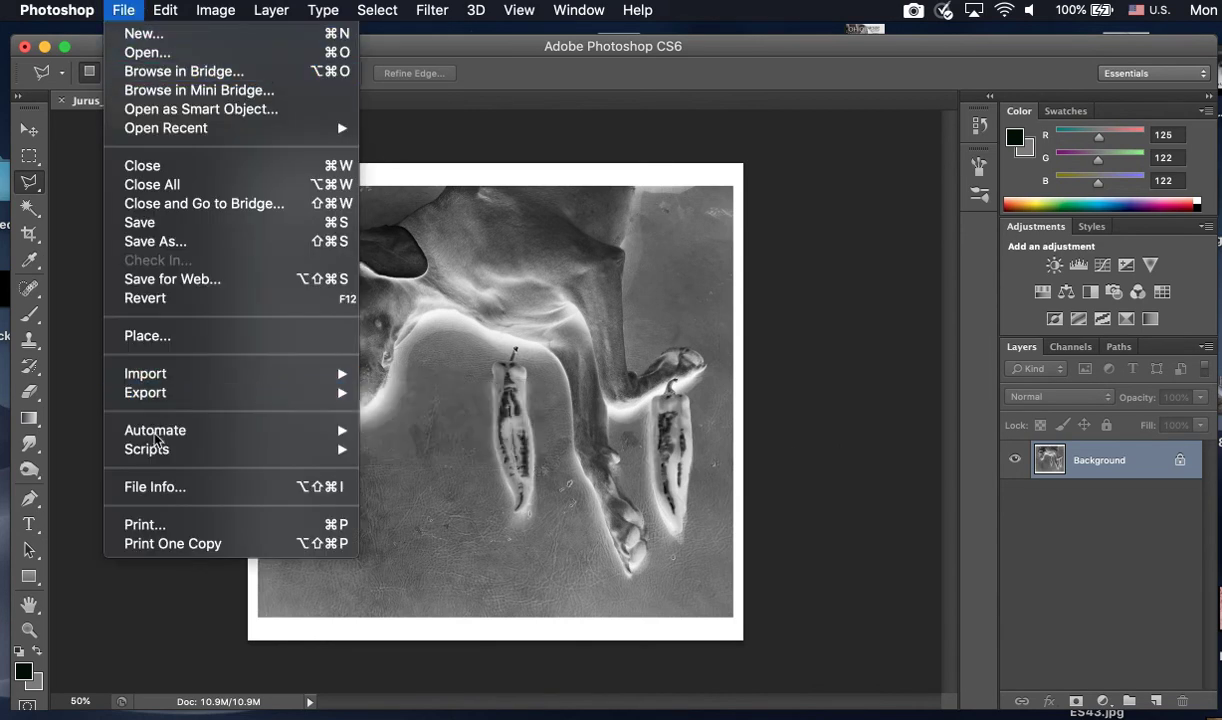
left_click(164, 524)
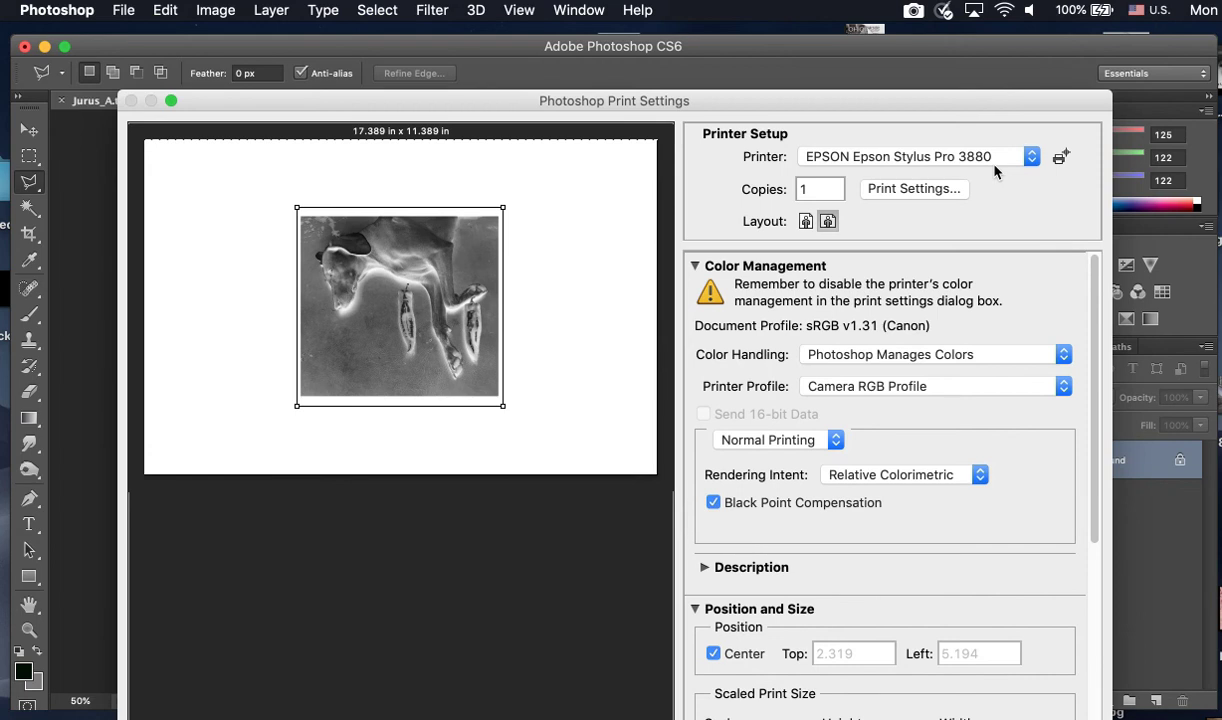
left_click(866, 187)
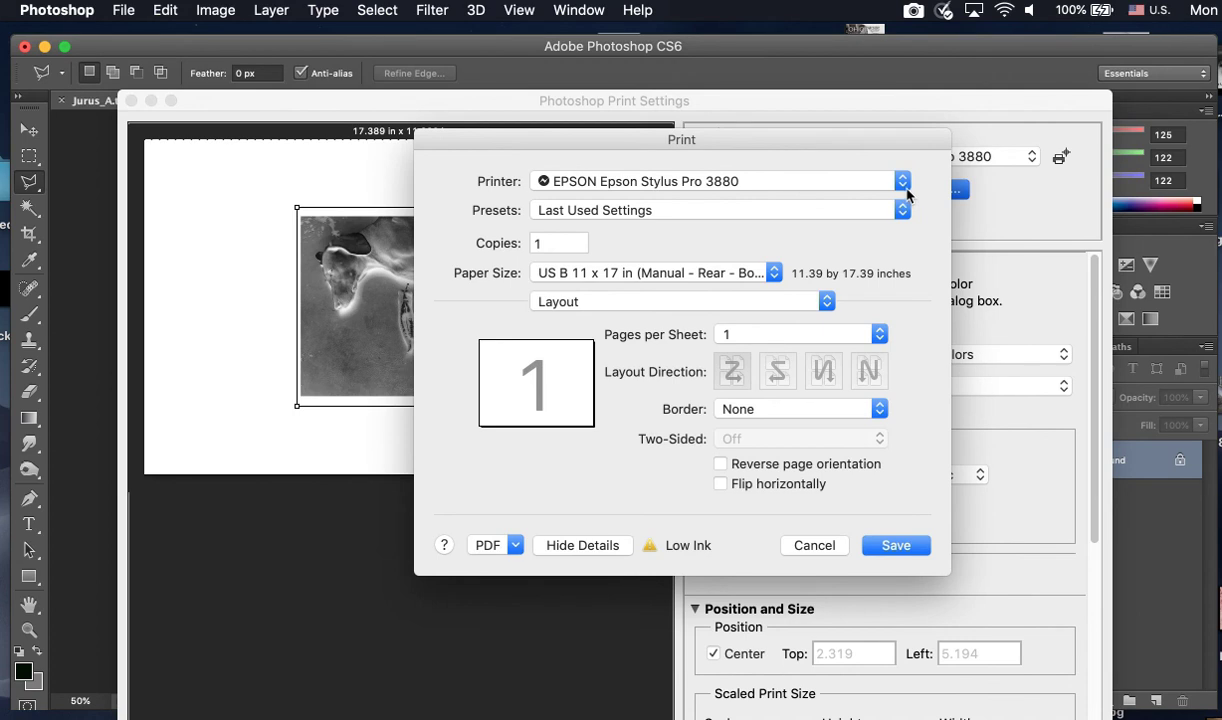
left_click(822, 304)
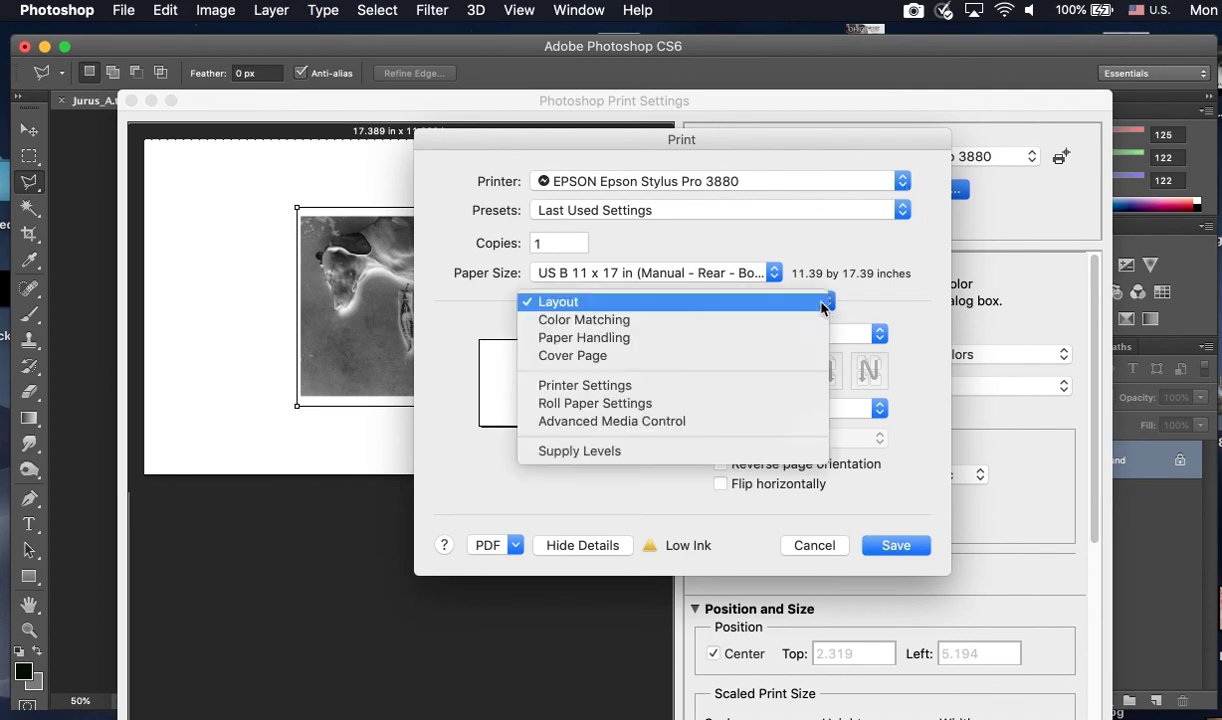
left_click(741, 391)
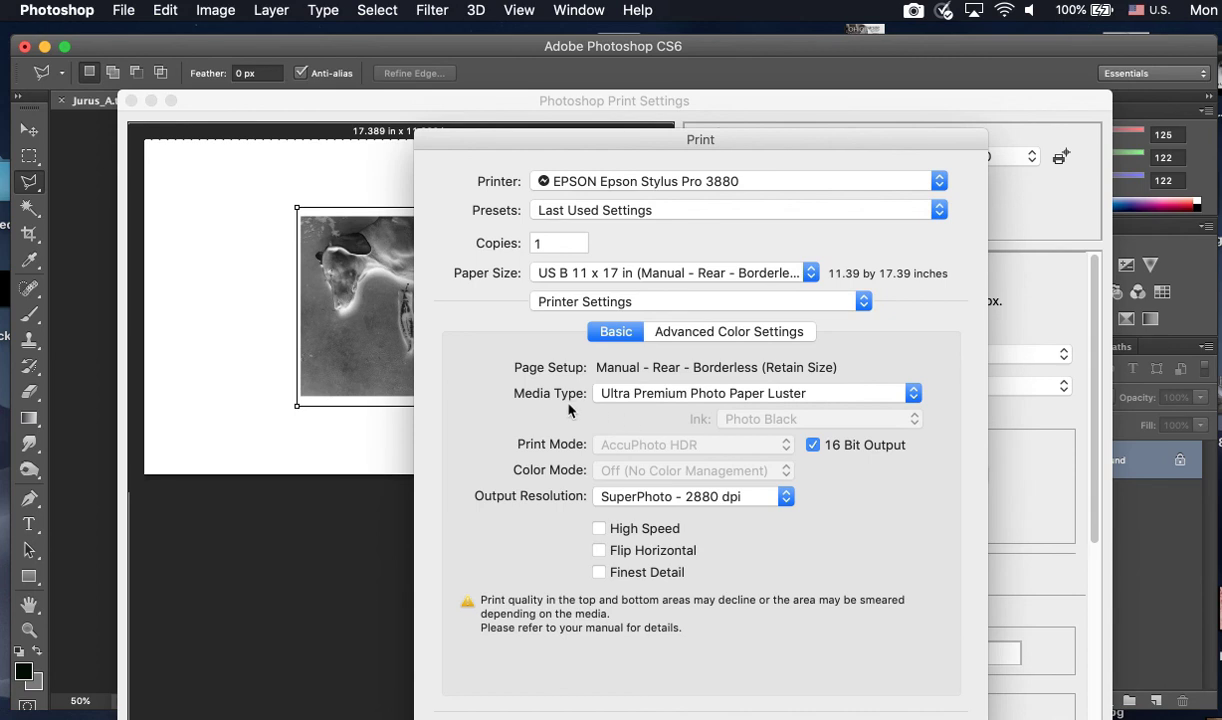
left_click(914, 394)
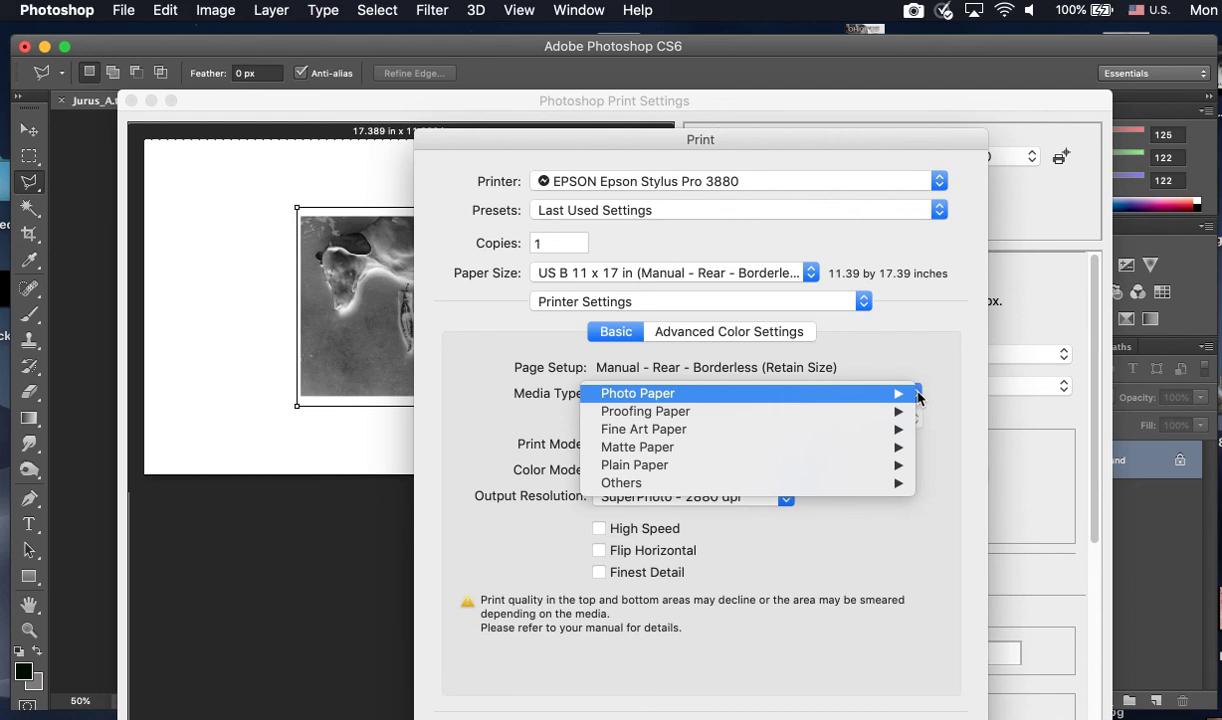
mouse_move(908, 394)
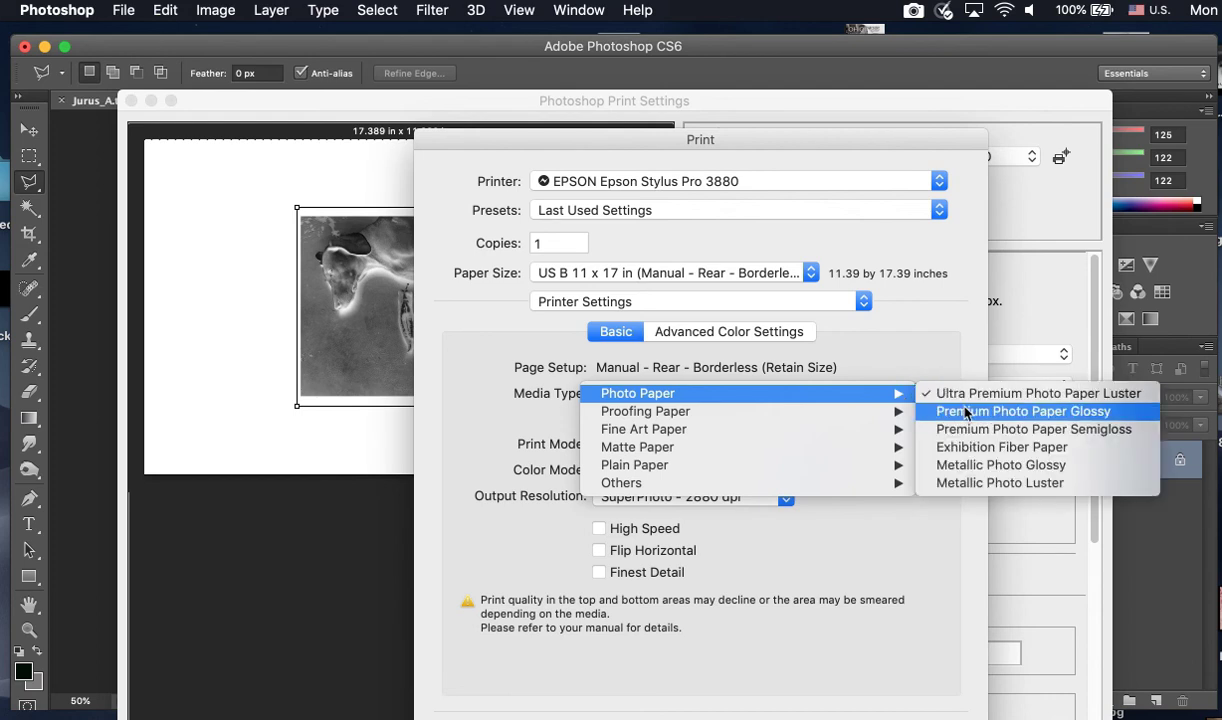
mouse_move(725, 433)
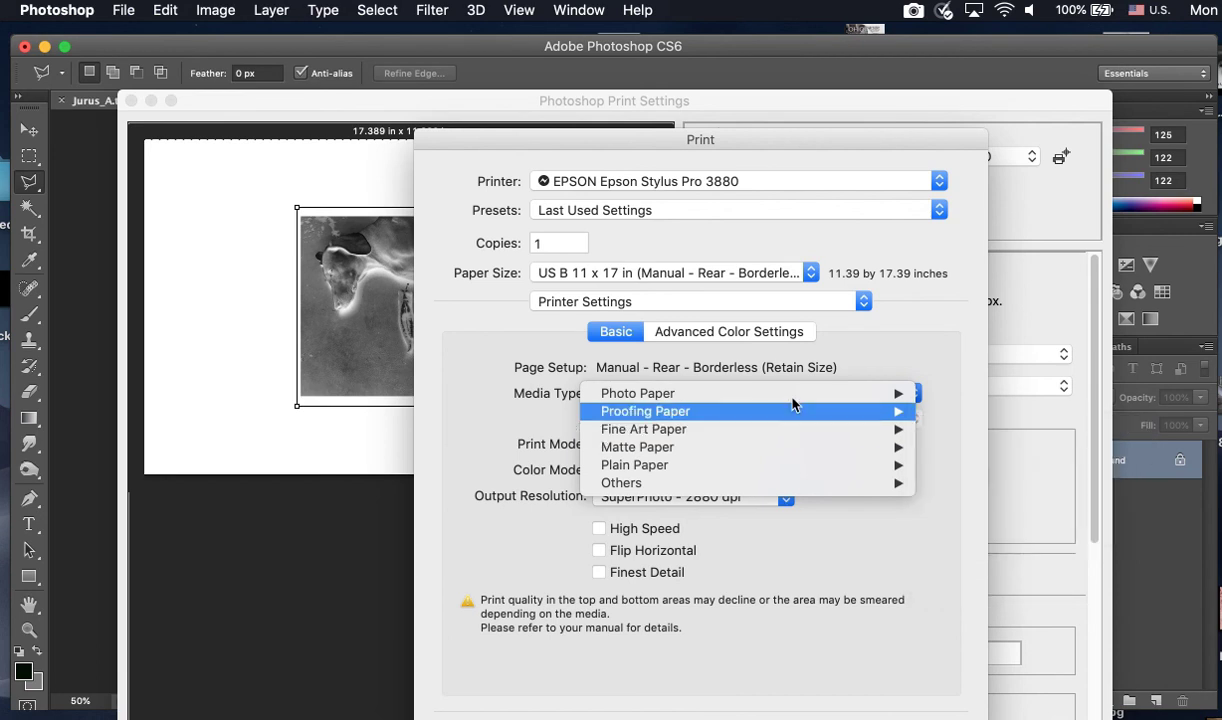
mouse_move(791, 395)
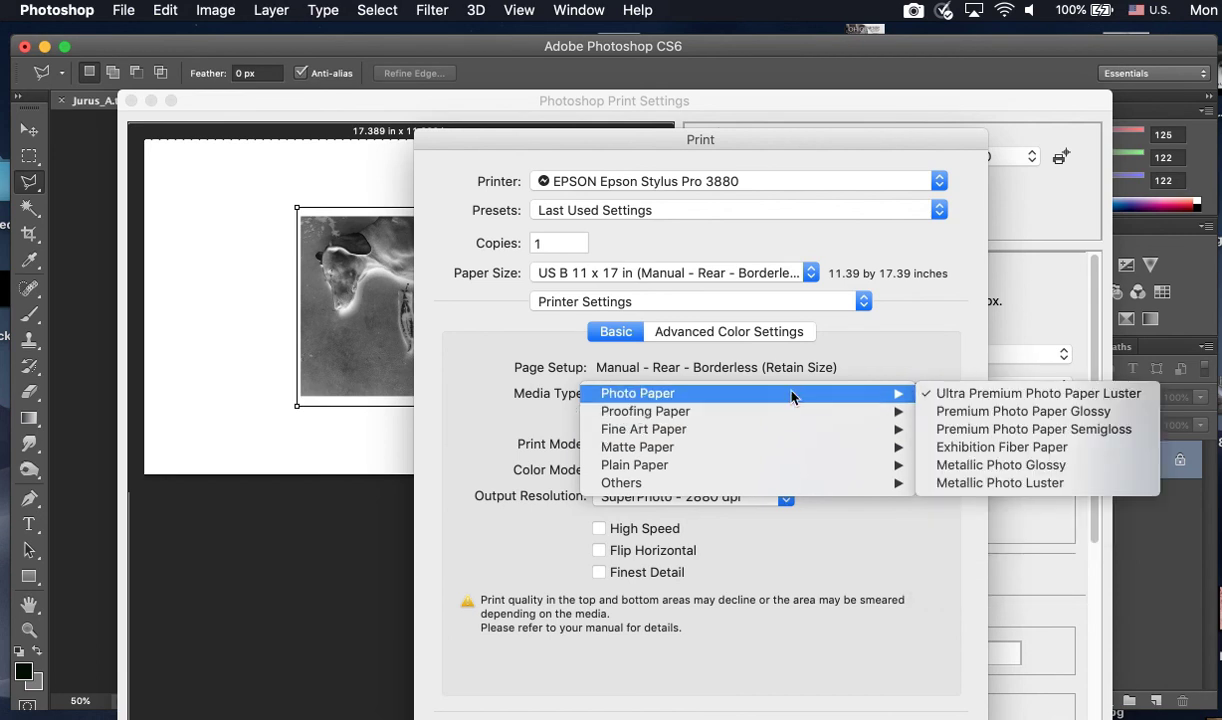
left_click(980, 413)
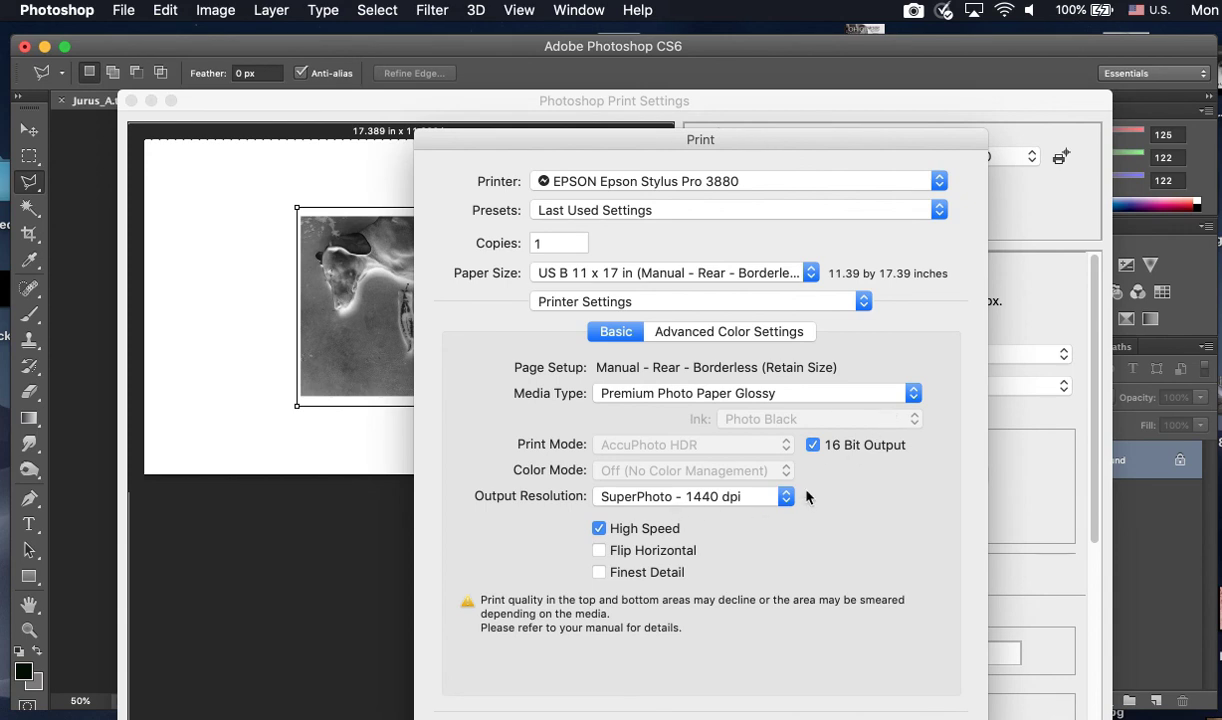
Step: Set the output resolution to SuperPhoto - 2880 dpi, turn off High Speed, and save the printer settings
left_click(788, 496)
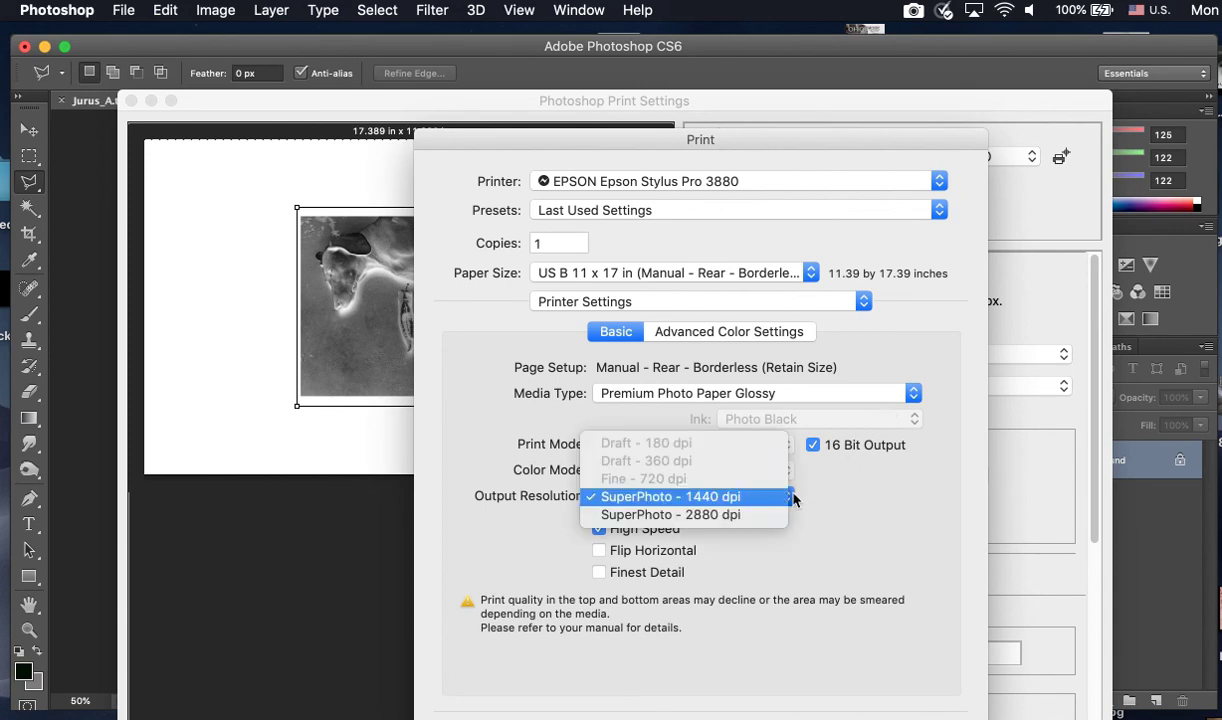
left_click(743, 516)
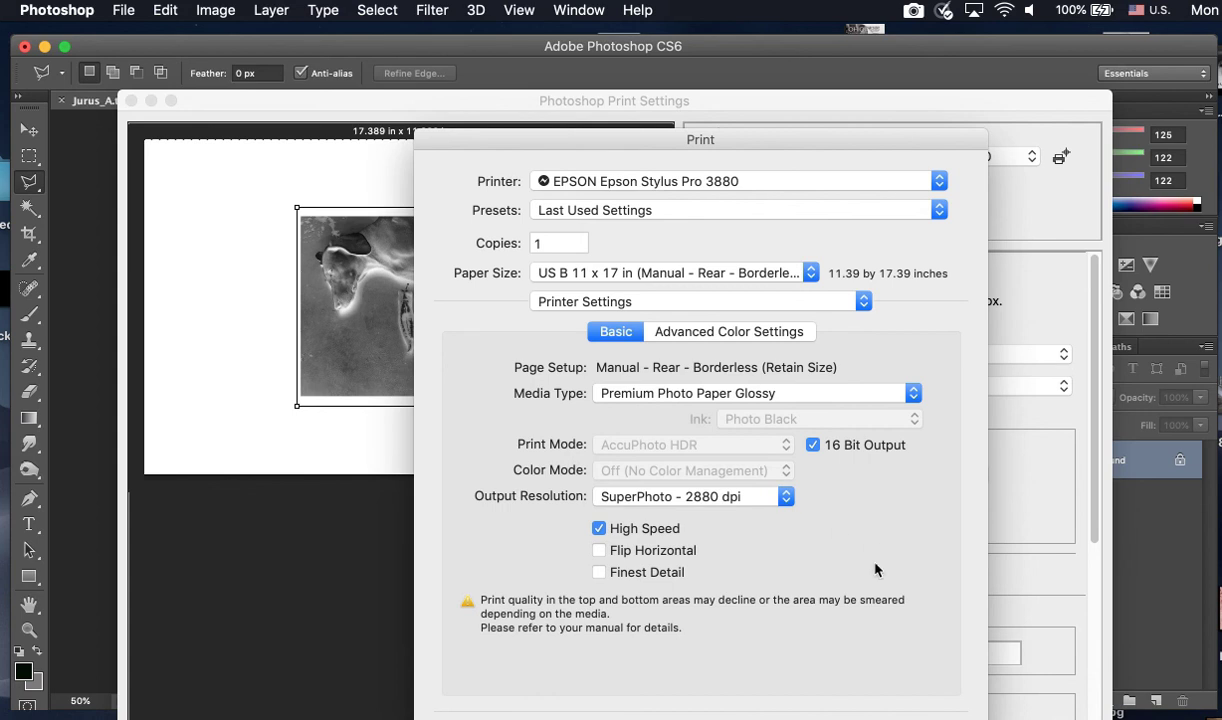
left_click(599, 529)
left_click(600, 530)
left_click(600, 530)
left_click_drag(941, 139, 920, 83)
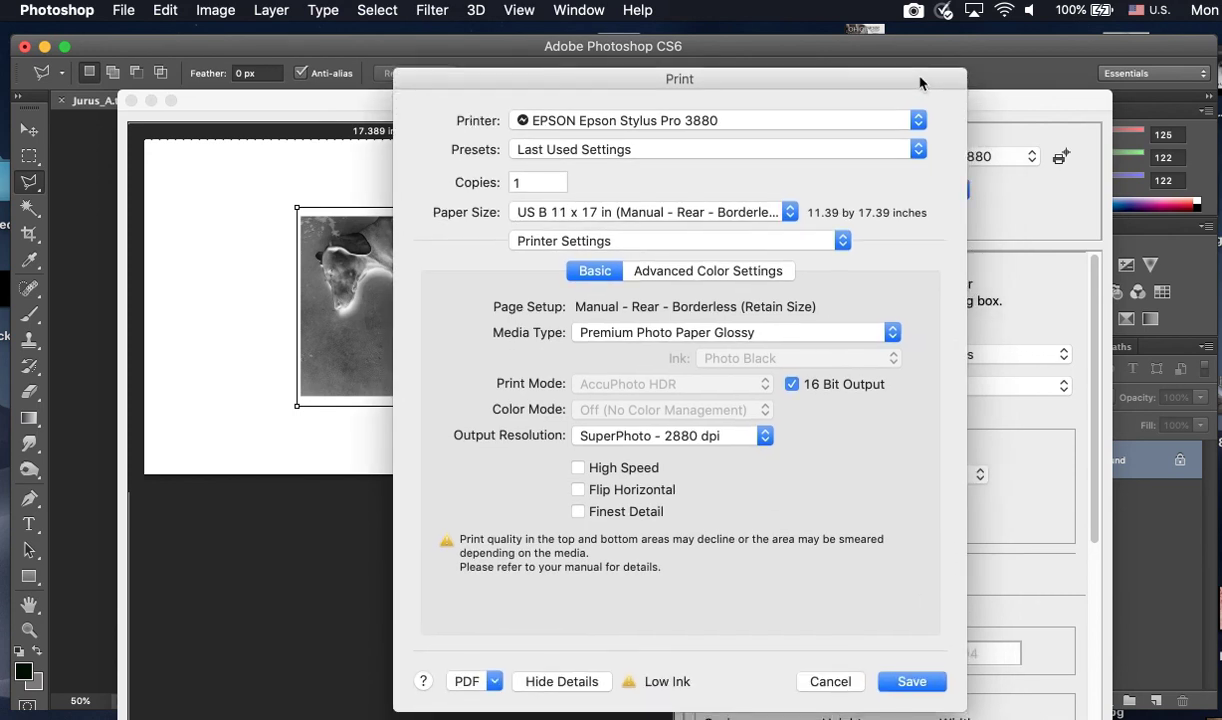
left_click(890, 680)
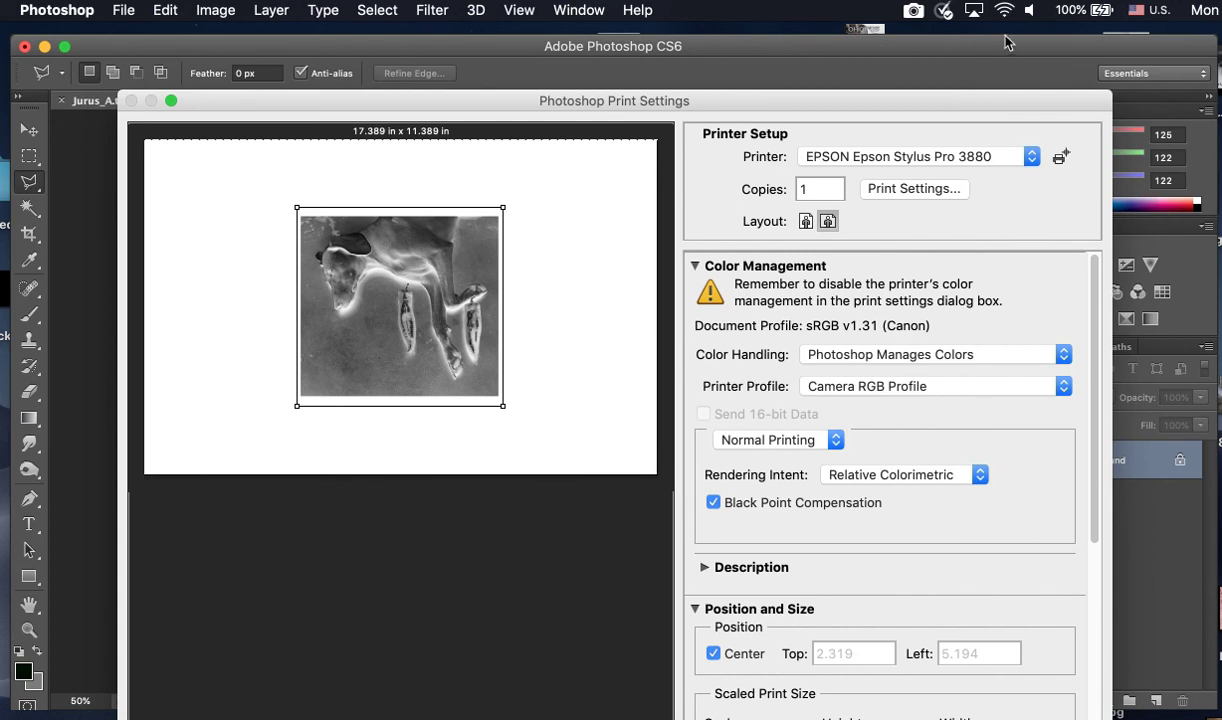
Step: Bring the whole print setup into view and review its color management, position and scaled print size settings
double_click(963, 40)
double_click(963, 35)
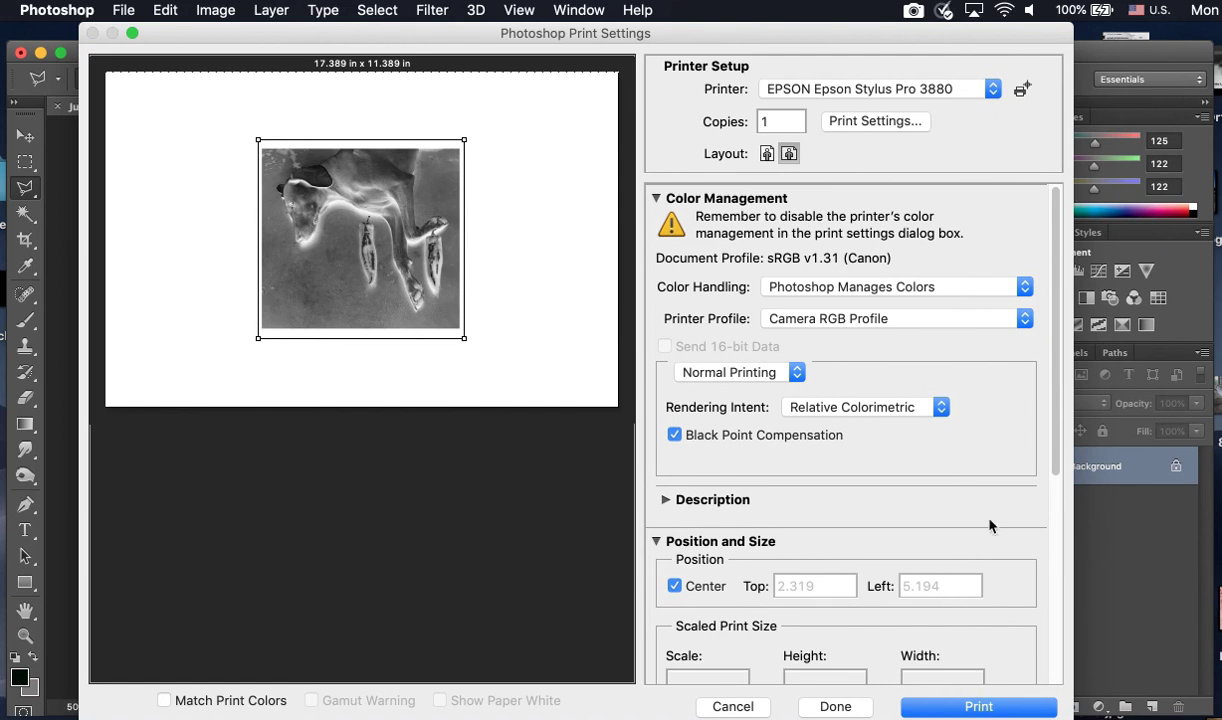
scroll(1050, 340, "down", 5)
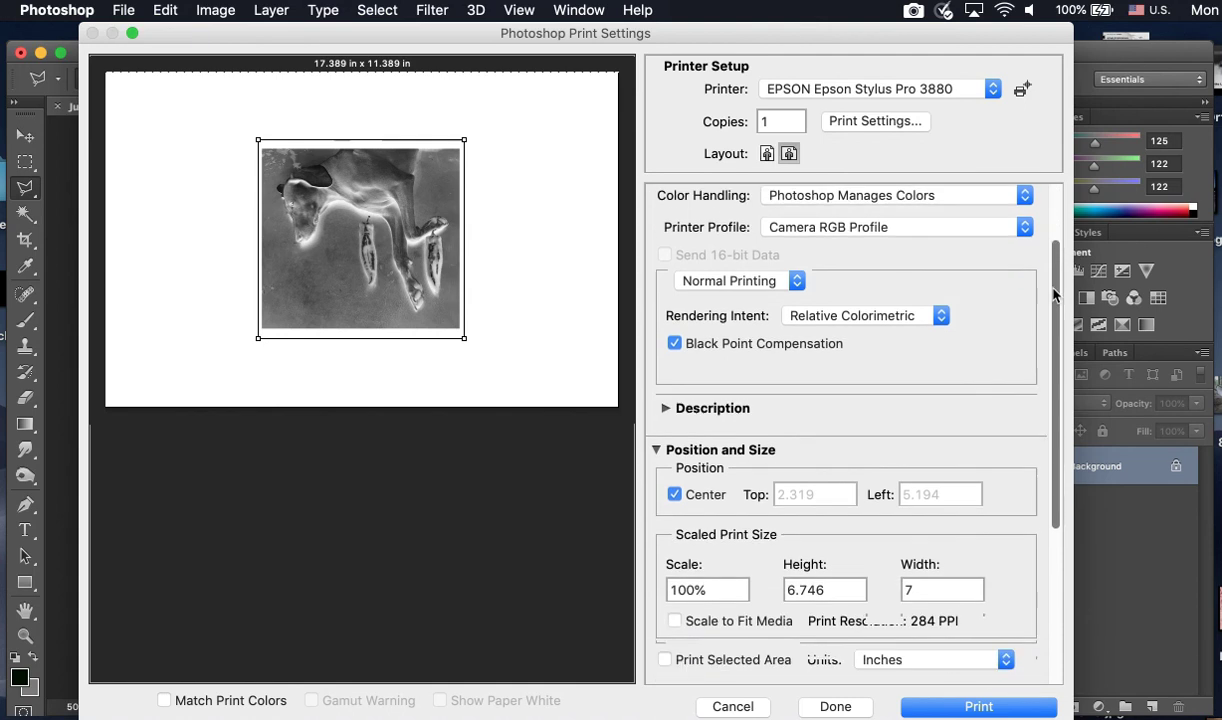
scroll(1055, 393, "down", 3)
scroll(996, 314, "up", 9)
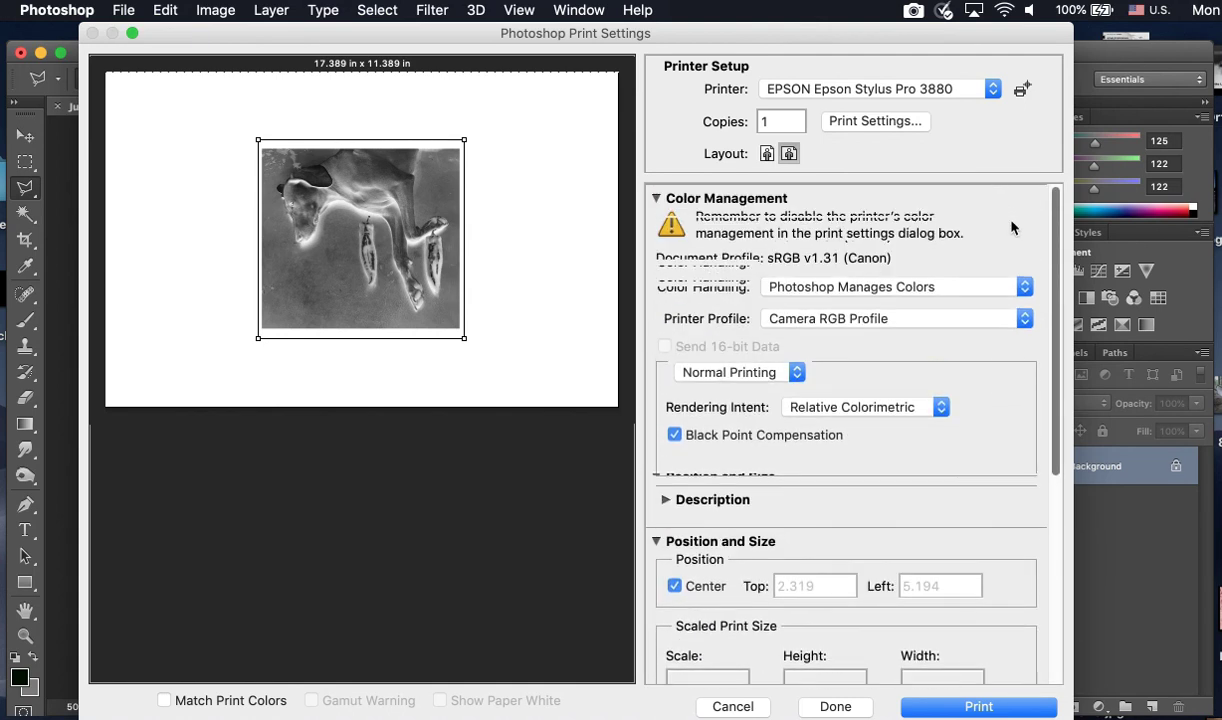
Step: Examine the printer's paper size options for US Letter and US B 11 x 17 in, and cancel the print setup
left_click(896, 121)
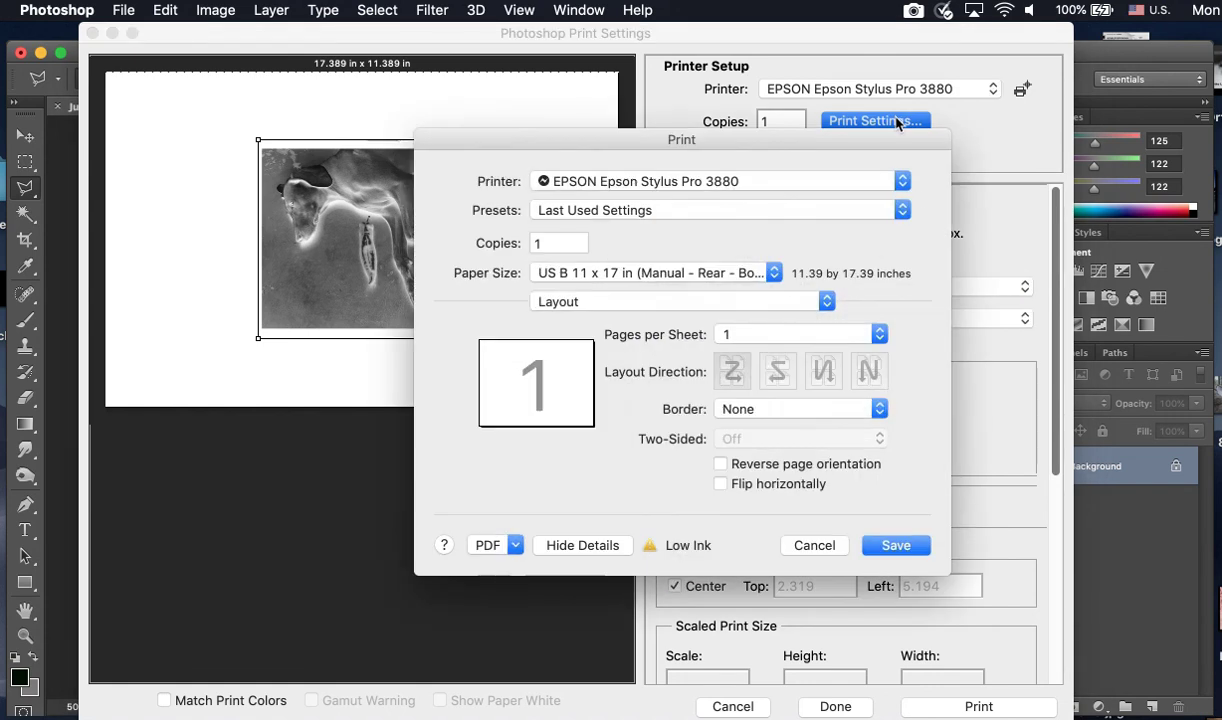
left_click(774, 273)
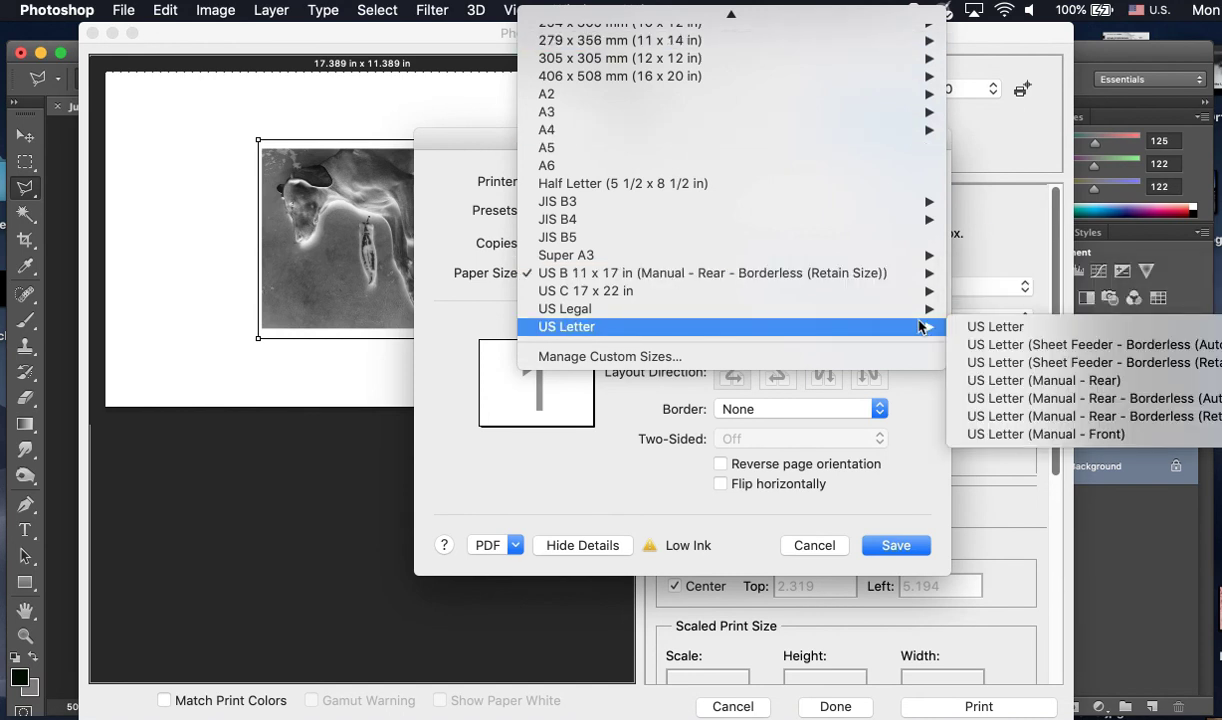
mouse_move(868, 273)
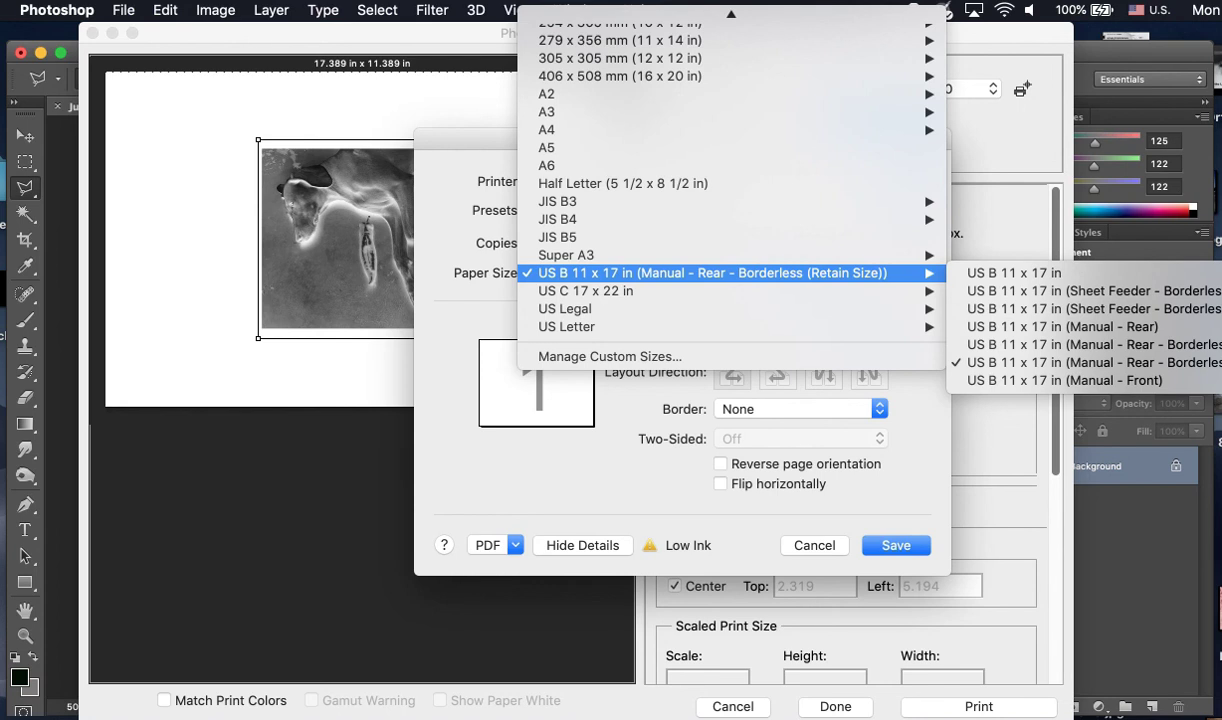
left_click(240, 540)
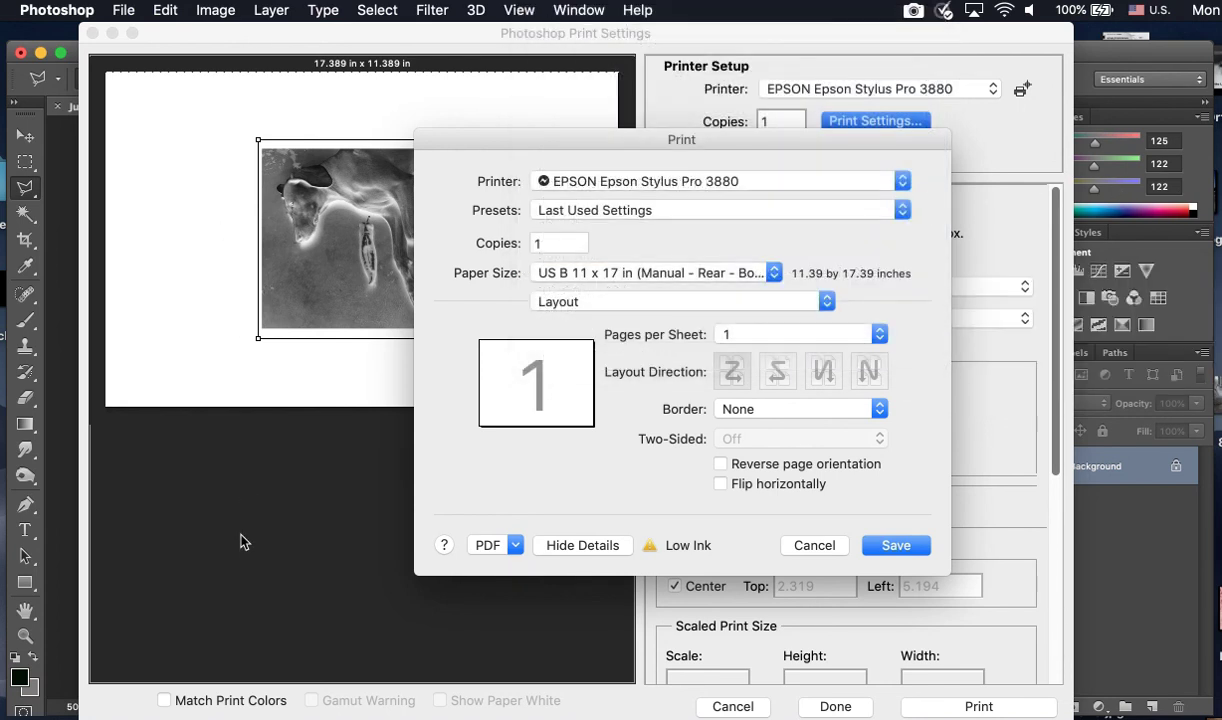
left_click(814, 545)
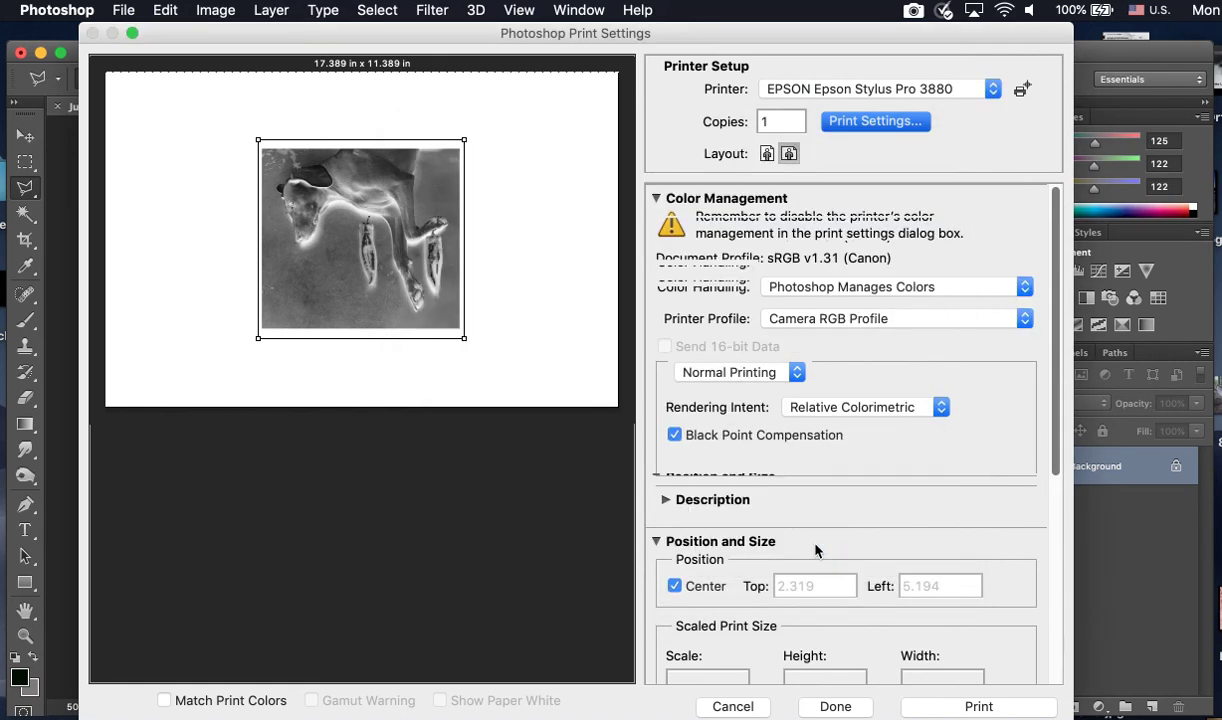
left_click(733, 706)
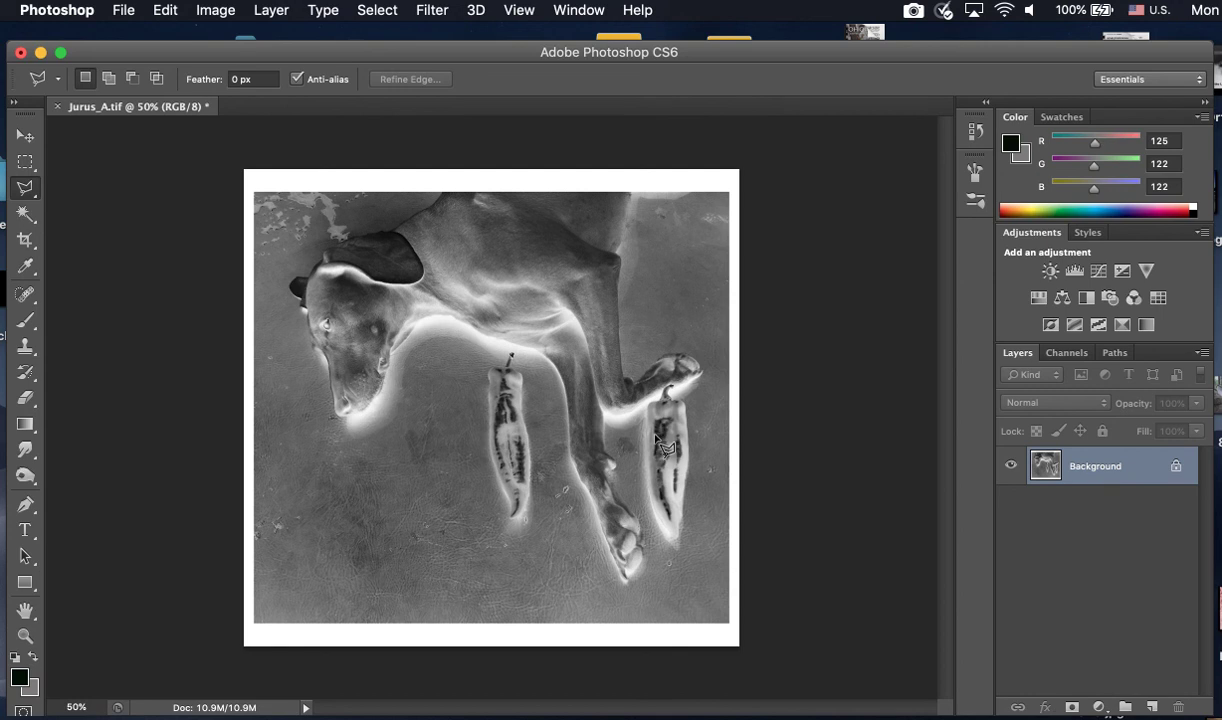
Step: Flip the negative's canvas horizontally
left_click(218, 11)
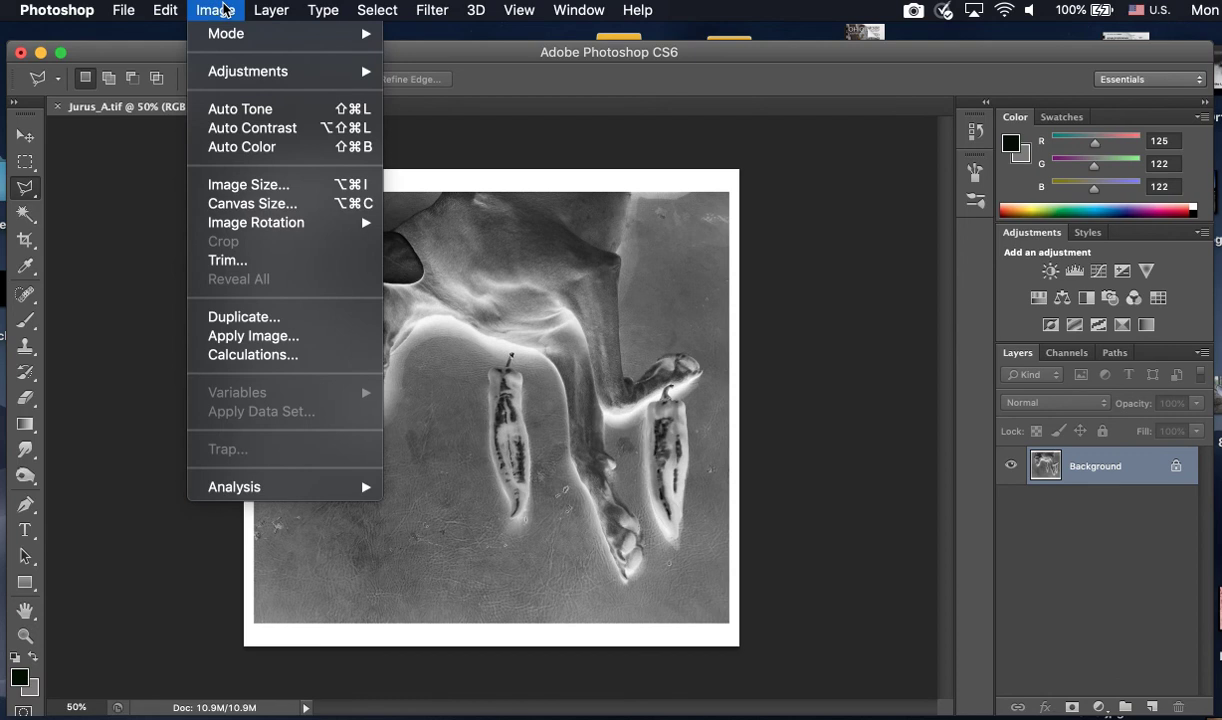
left_click(226, 10)
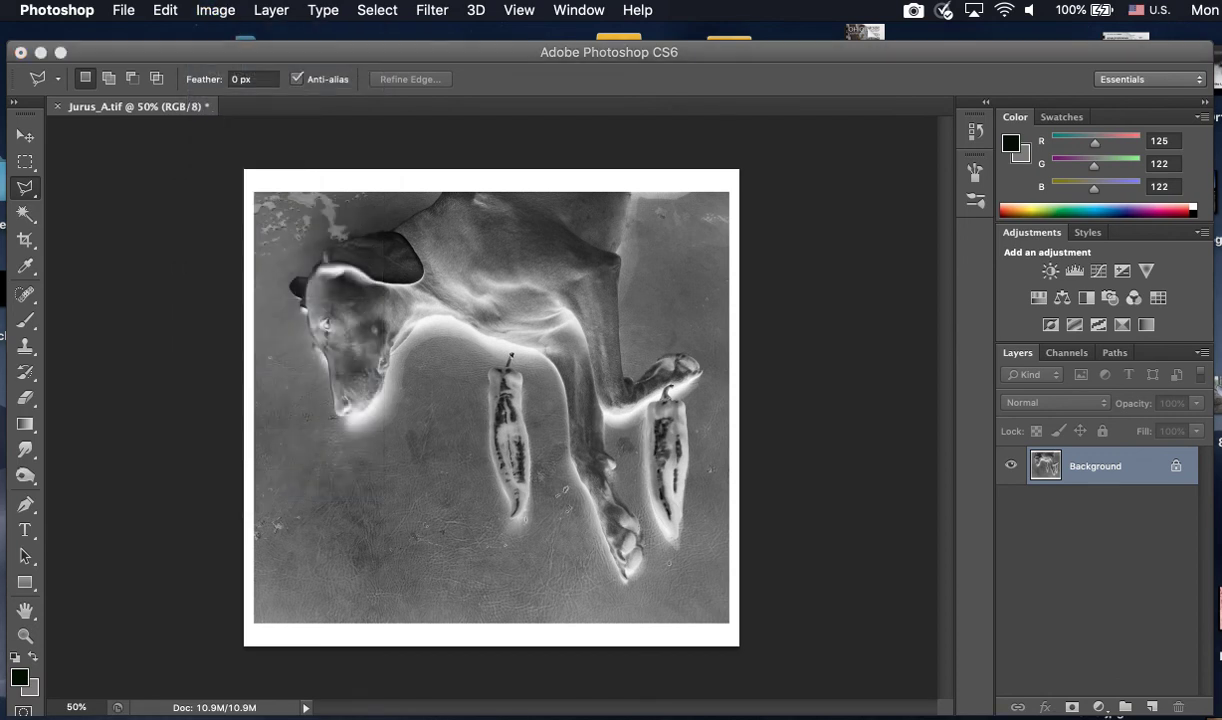
left_click(215, 11)
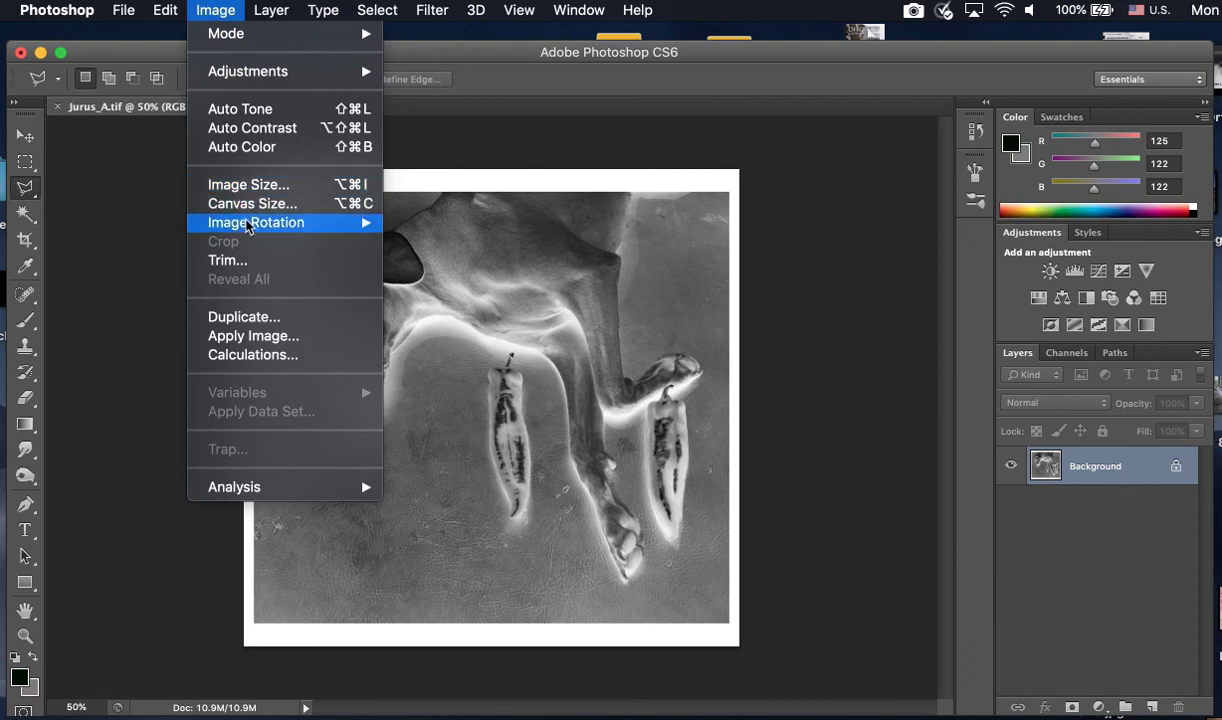
mouse_move(238, 220)
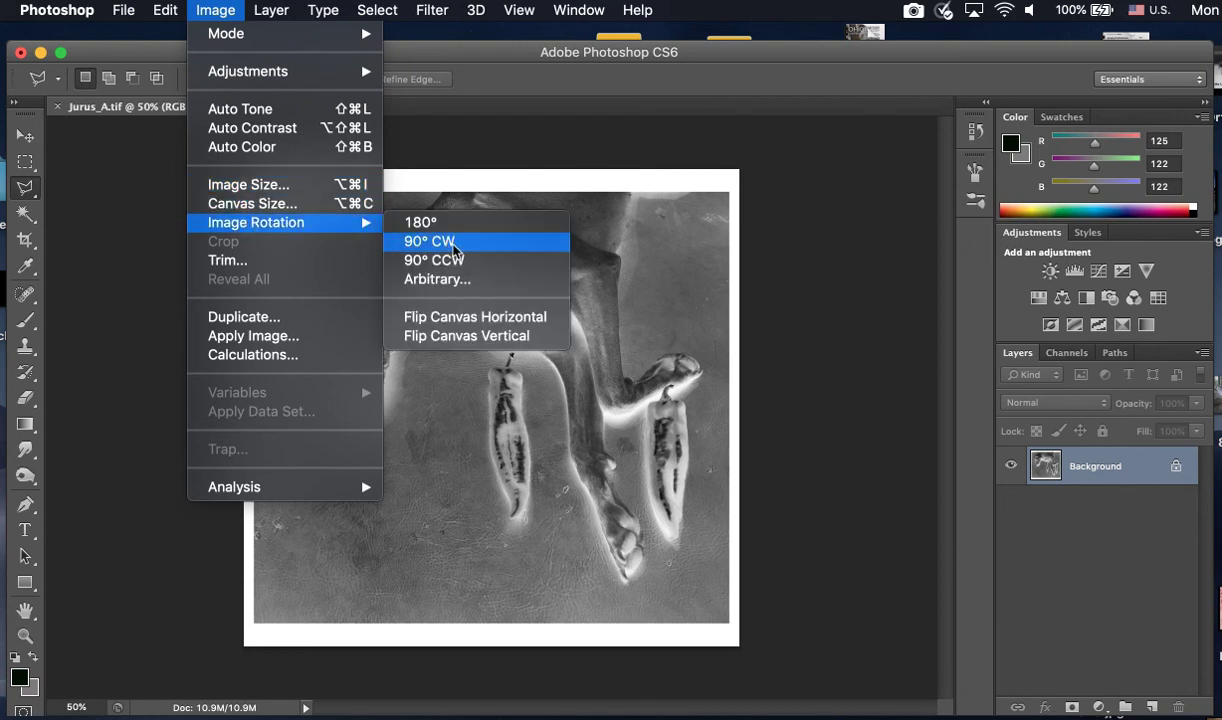
left_click(497, 320)
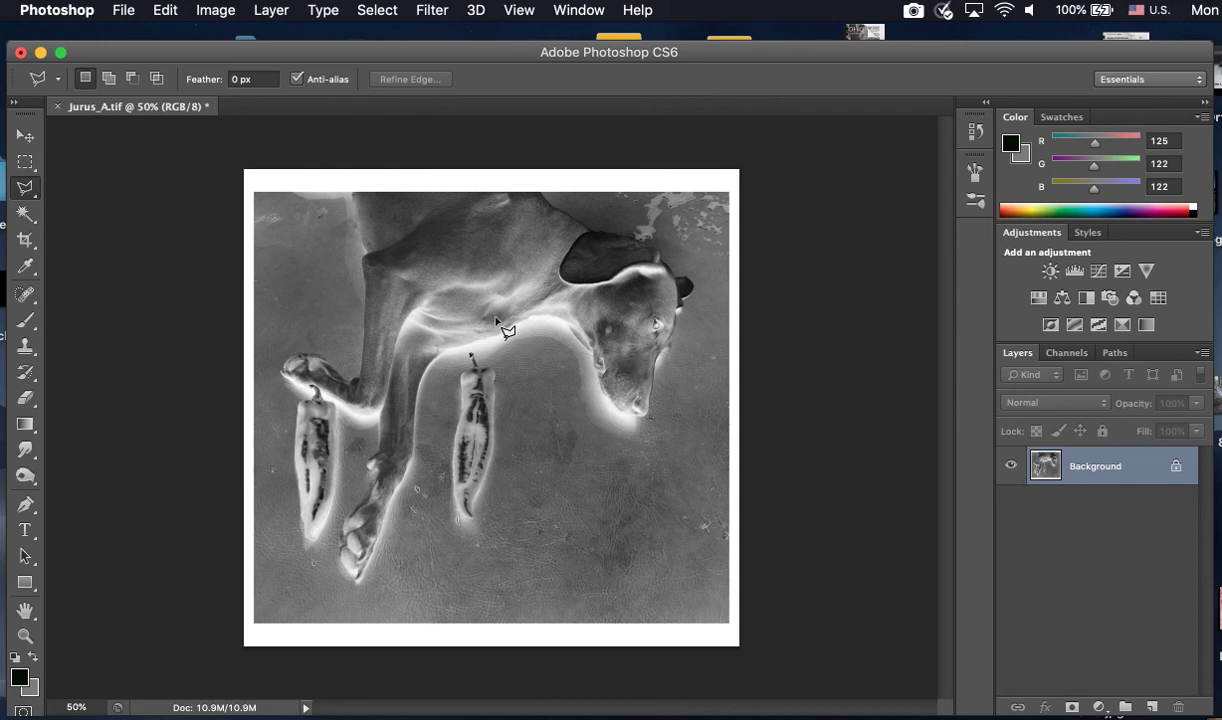
left_click(275, 718)
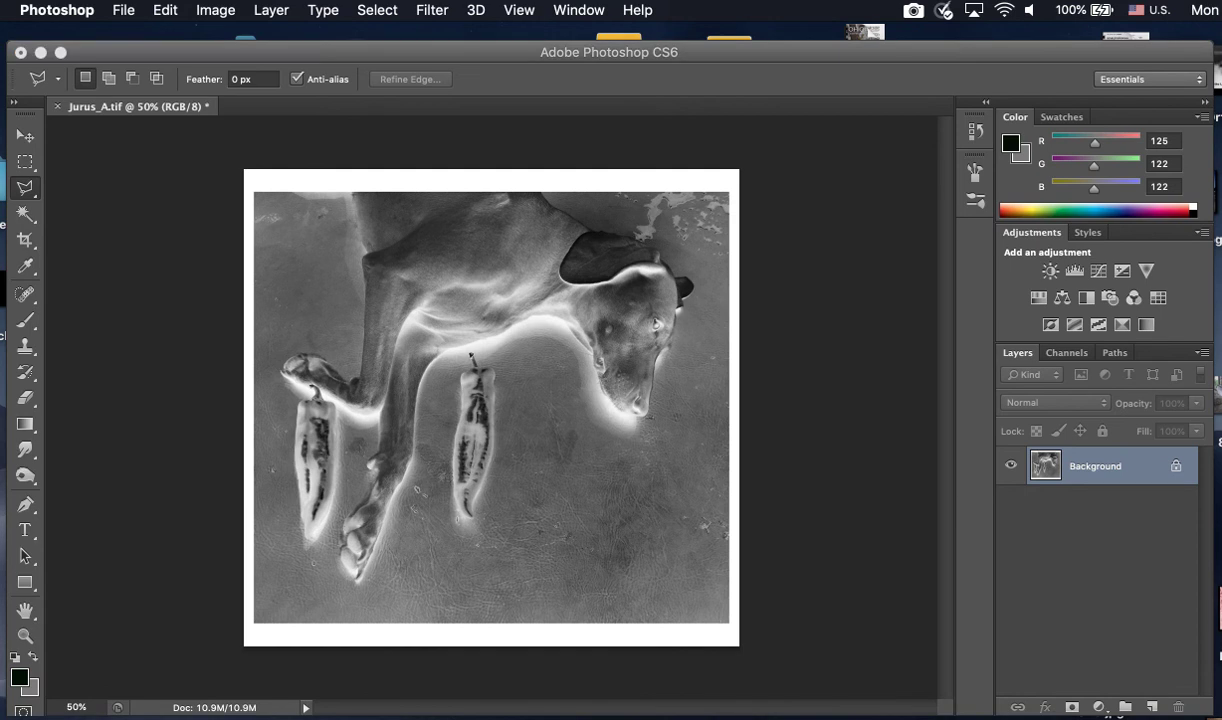